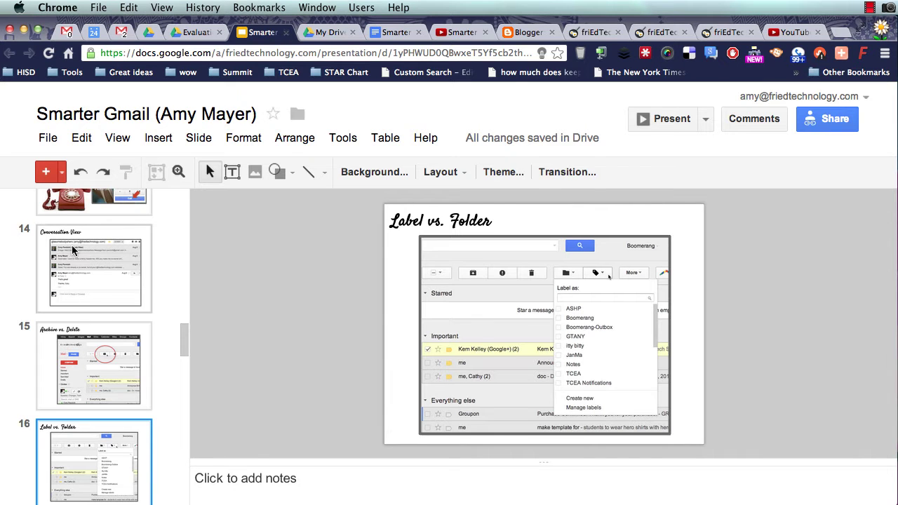
Browse the Smarter Gmail slides from Lesson 4 to the Label vs. Folder slide.
scroll(91, 242, up, 15)
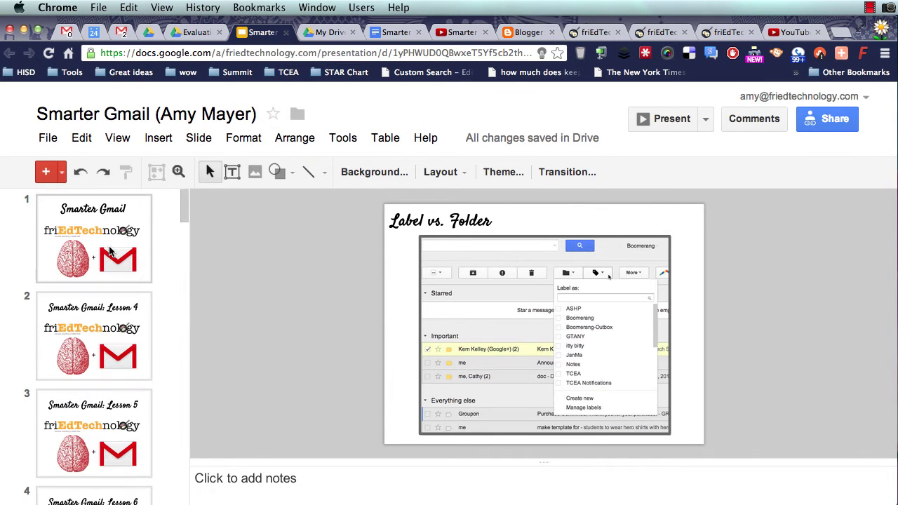
click(93, 352)
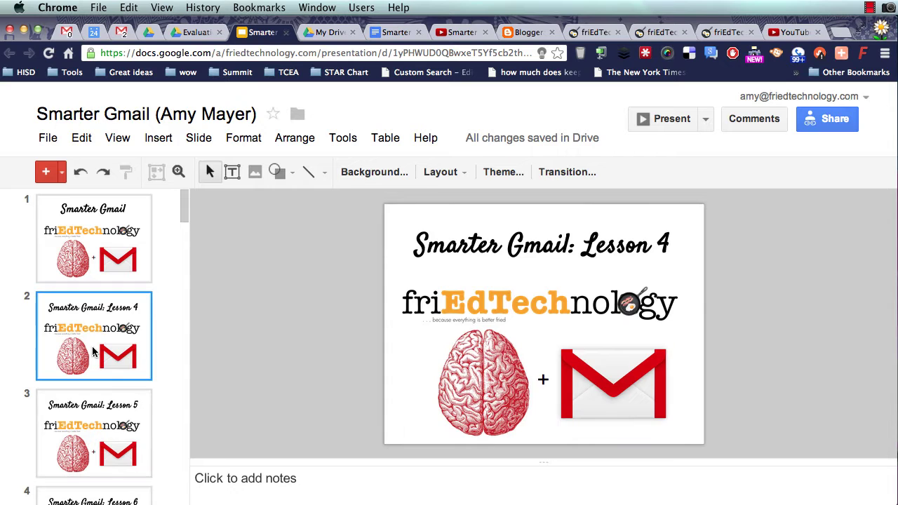
scroll(94, 352, down, 7)
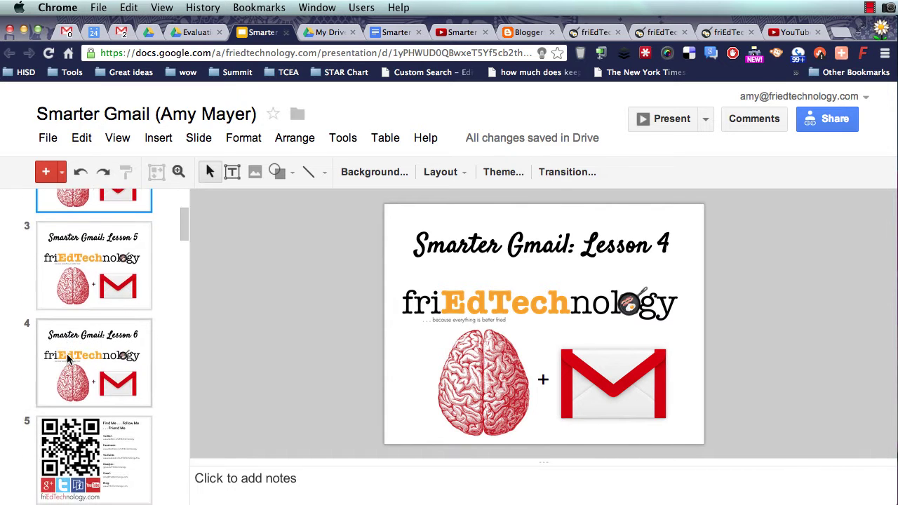
scroll(67, 358, down, 5)
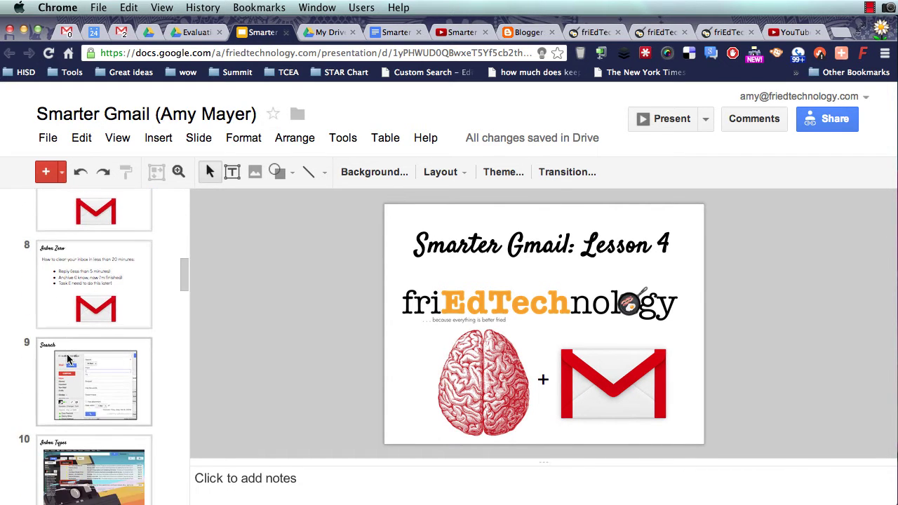
scroll(67, 359, down, 4)
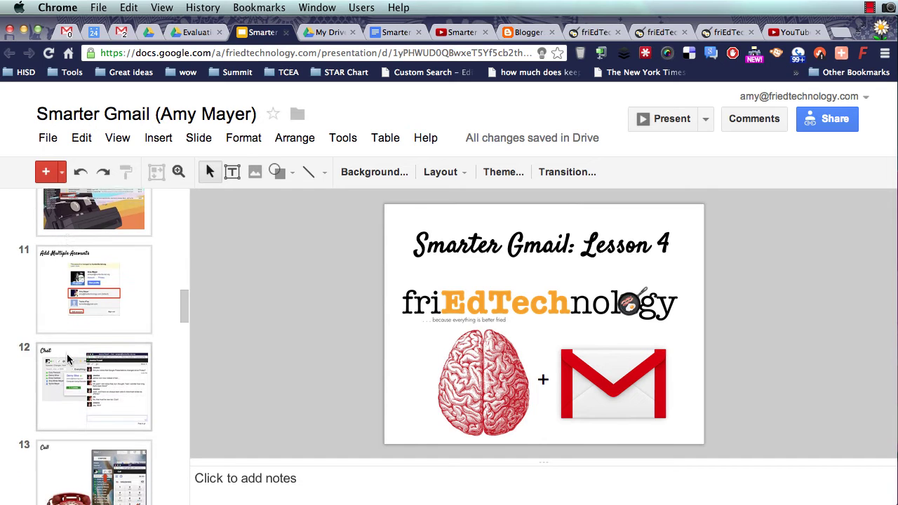
scroll(68, 358, down, 4)
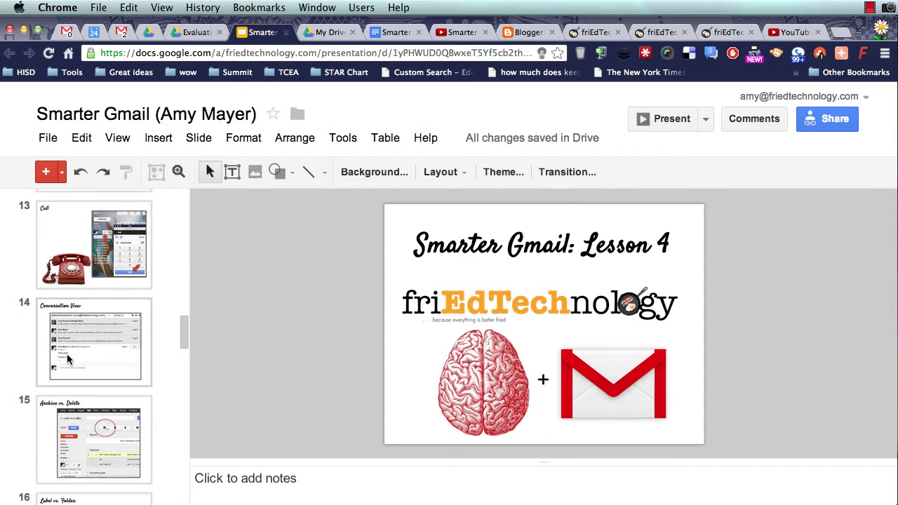
scroll(68, 358, down, 1)
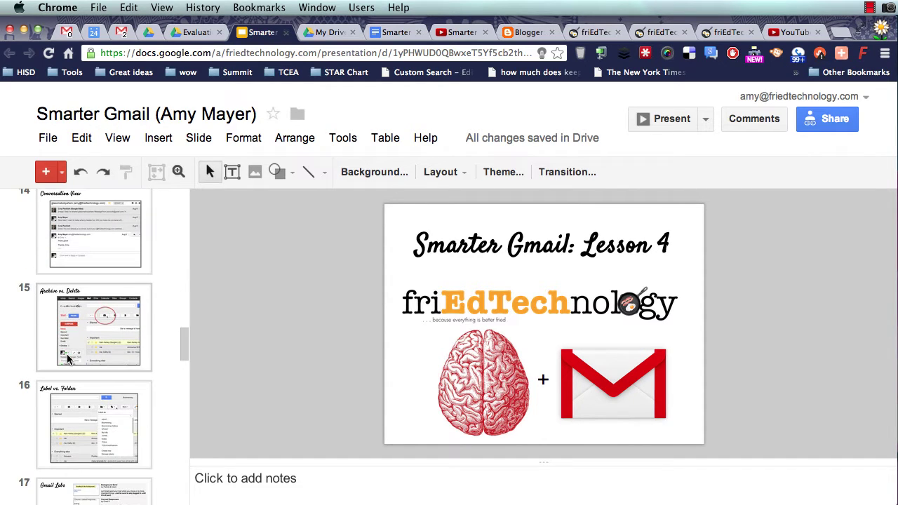
click(73, 412)
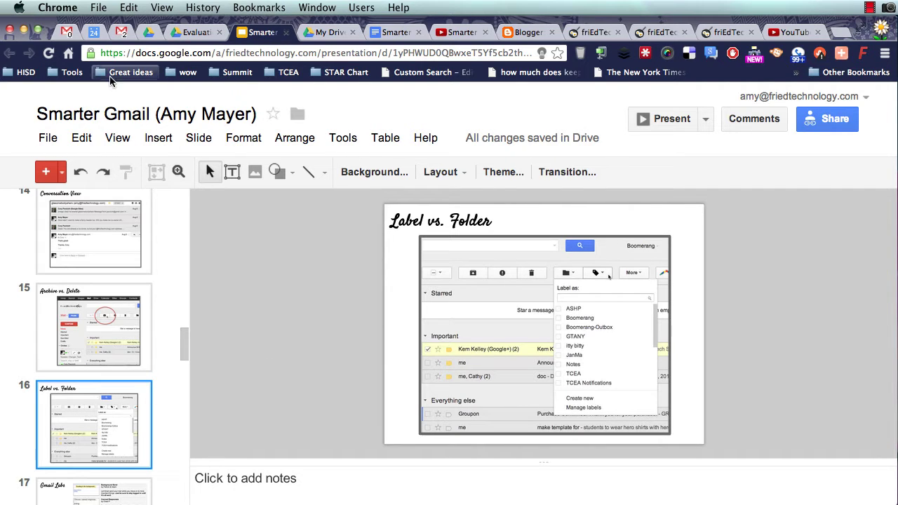
Switch to the Gmail inbox and select the BYOT end of year conversation.
click(71, 32)
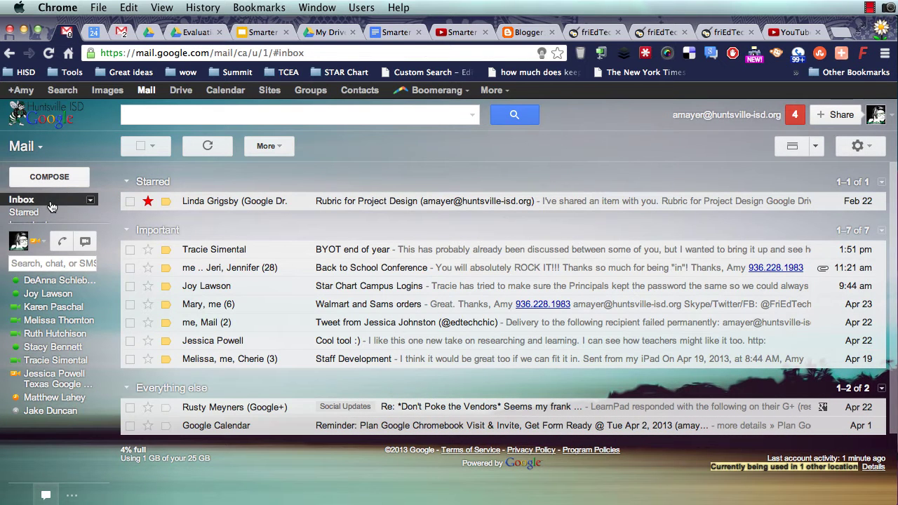
mouse_move(28, 225)
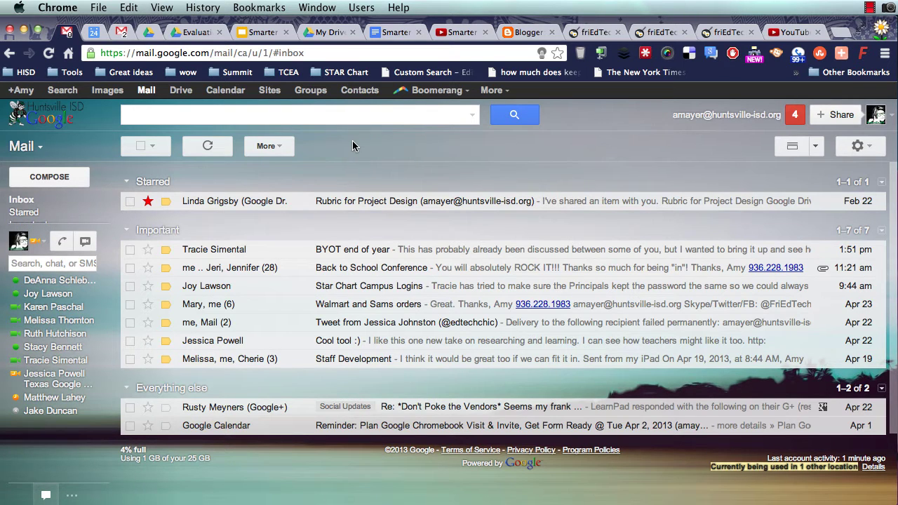
mouse_move(58, 214)
click(130, 251)
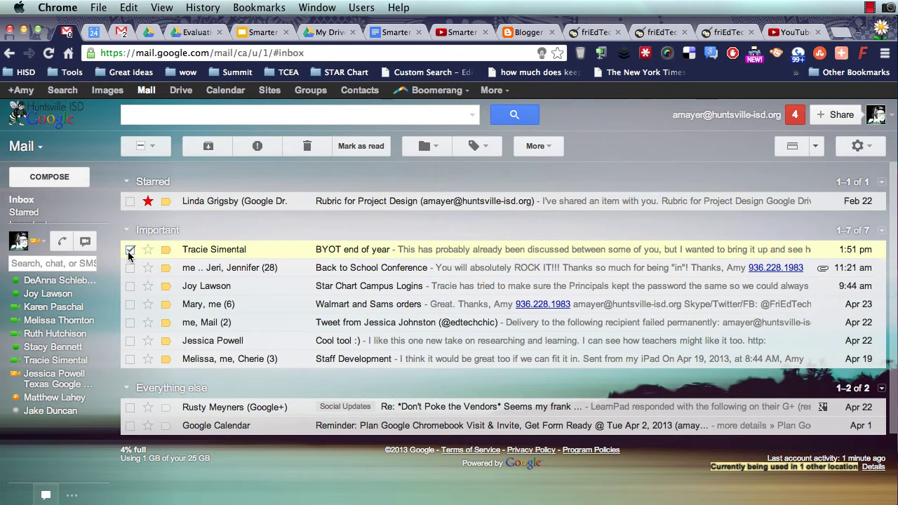
mouse_move(215, 254)
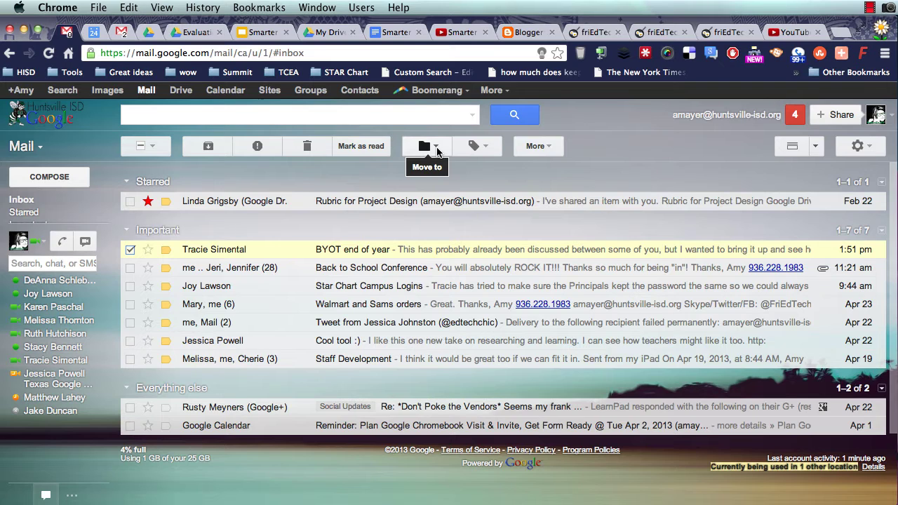
click(437, 152)
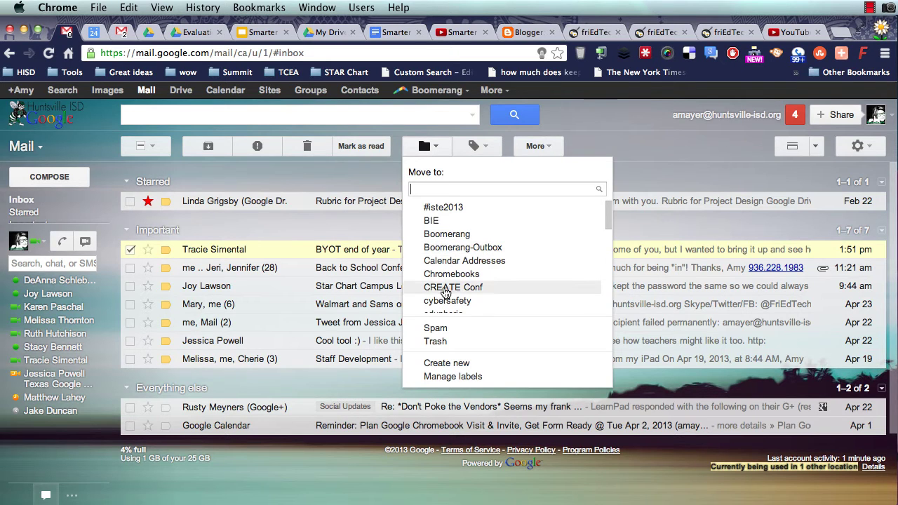
scroll(445, 294, down, 2)
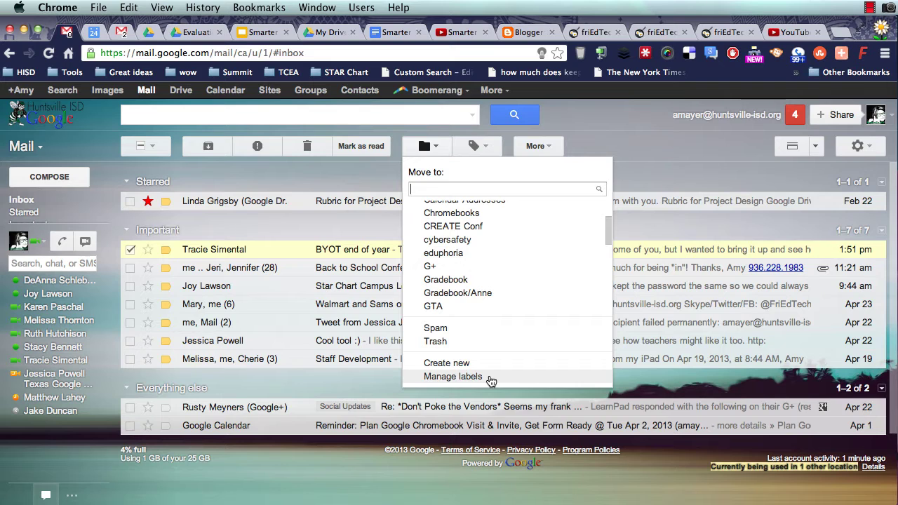
click(312, 226)
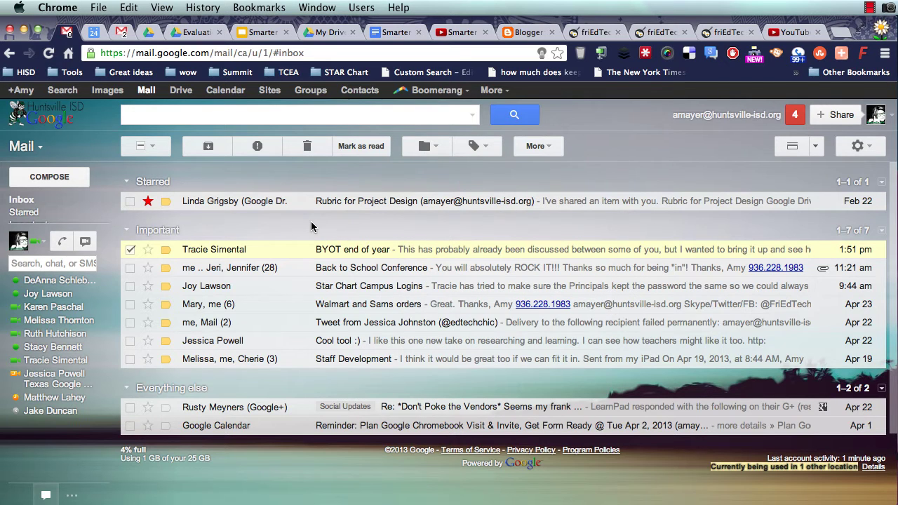
Create a label 'BYOT' nested under Chromebooks and apply it to the selected conversation.
mouse_move(49, 203)
click(474, 147)
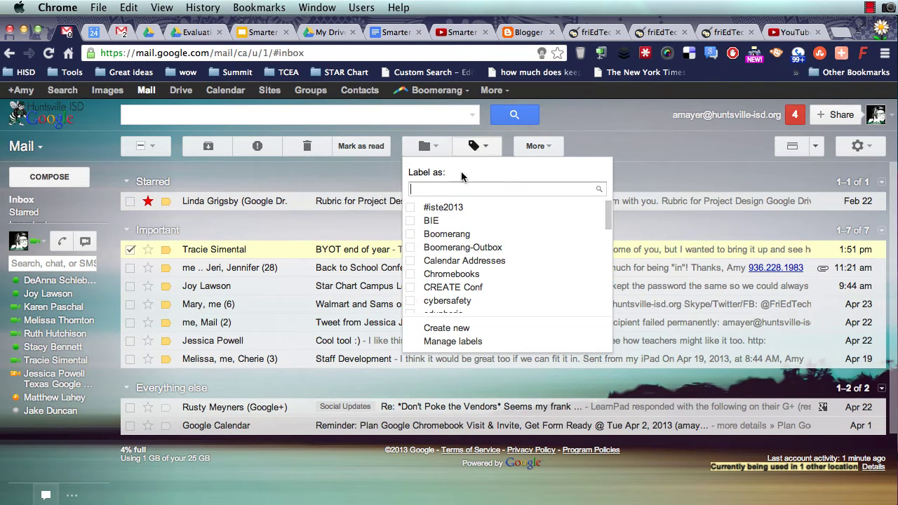
click(463, 329)
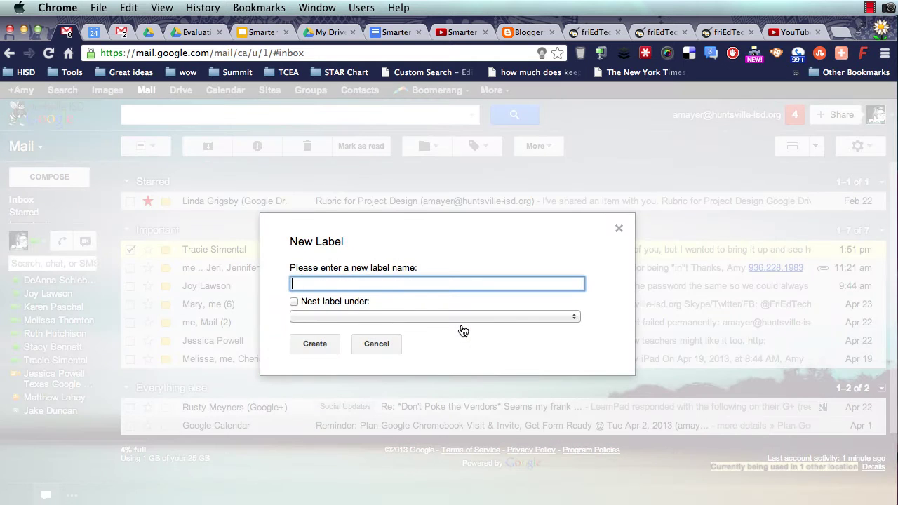
text(BYOT)
click(293, 302)
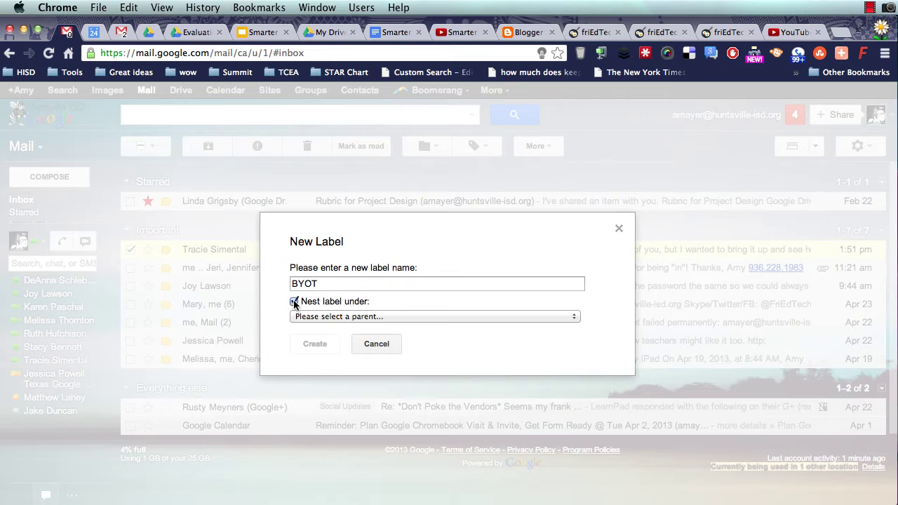
click(344, 317)
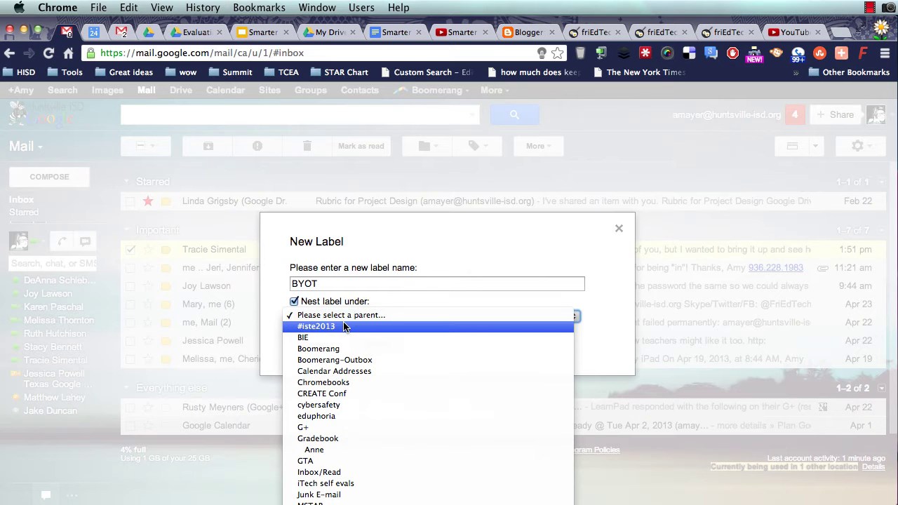
click(348, 384)
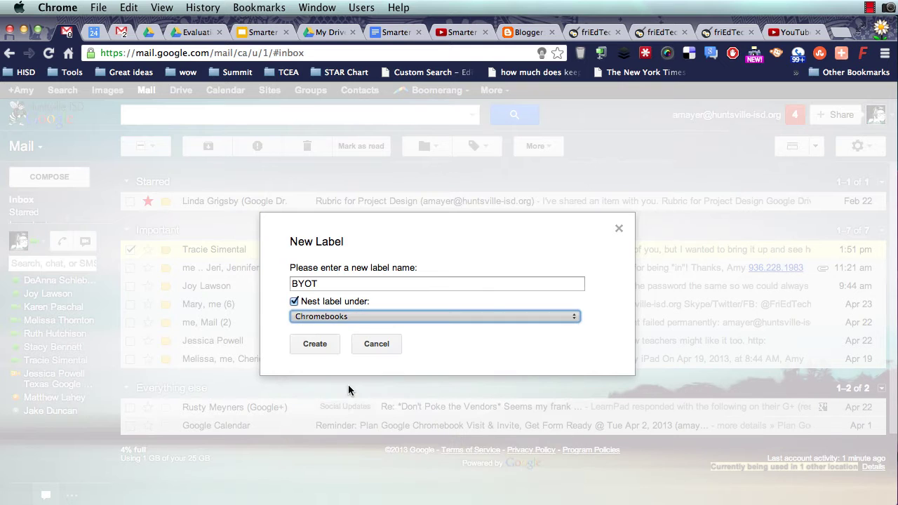
click(315, 343)
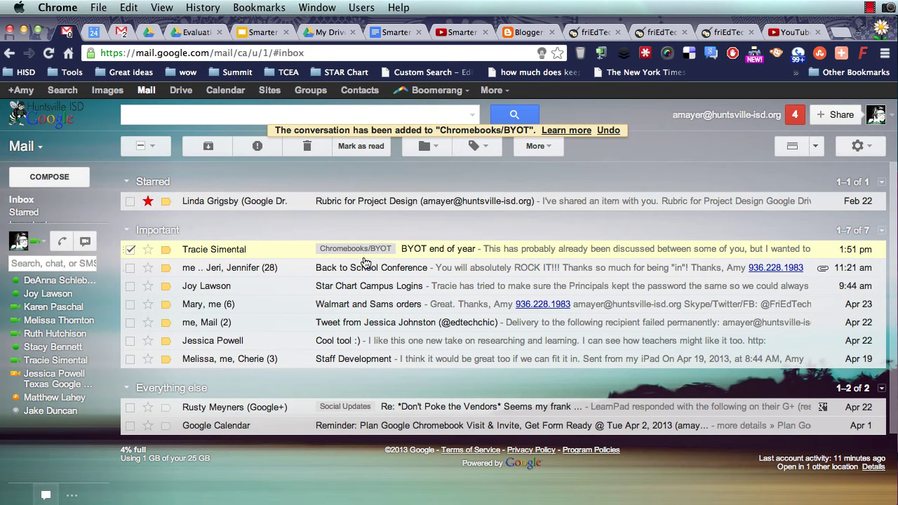
Add Gradebook from the Labels list to the BYOT end of year conversation.
click(475, 147)
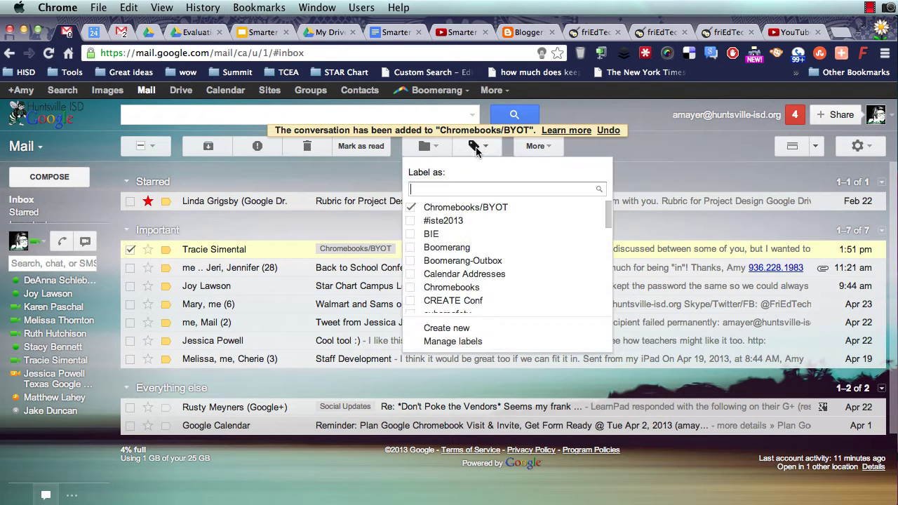
scroll(467, 287, down, 3)
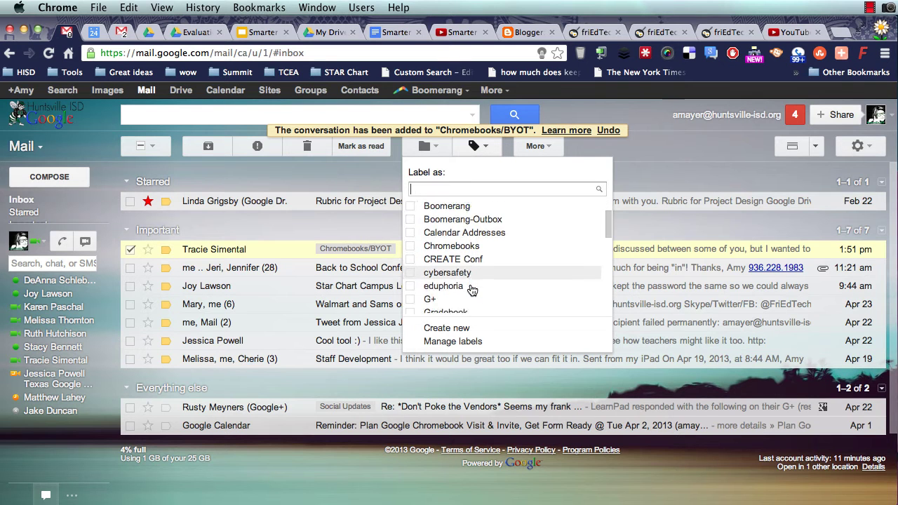
scroll(473, 291, down, 2)
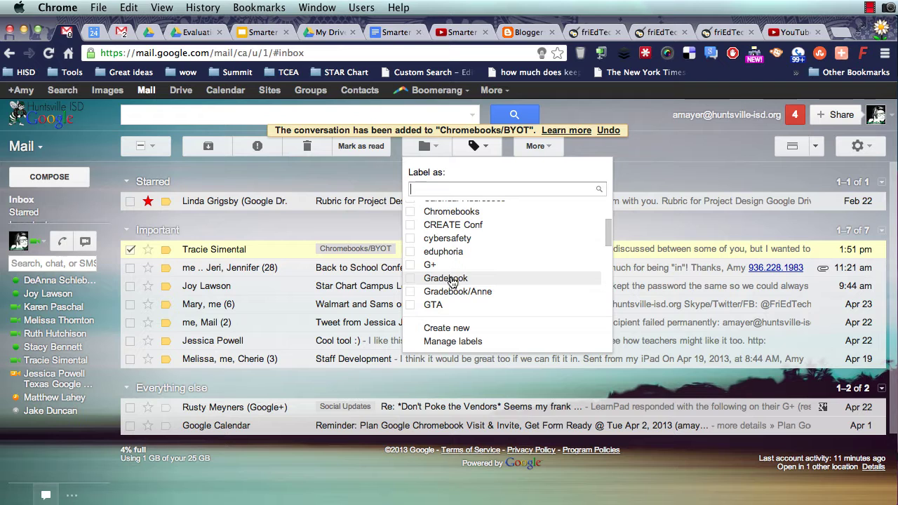
click(454, 279)
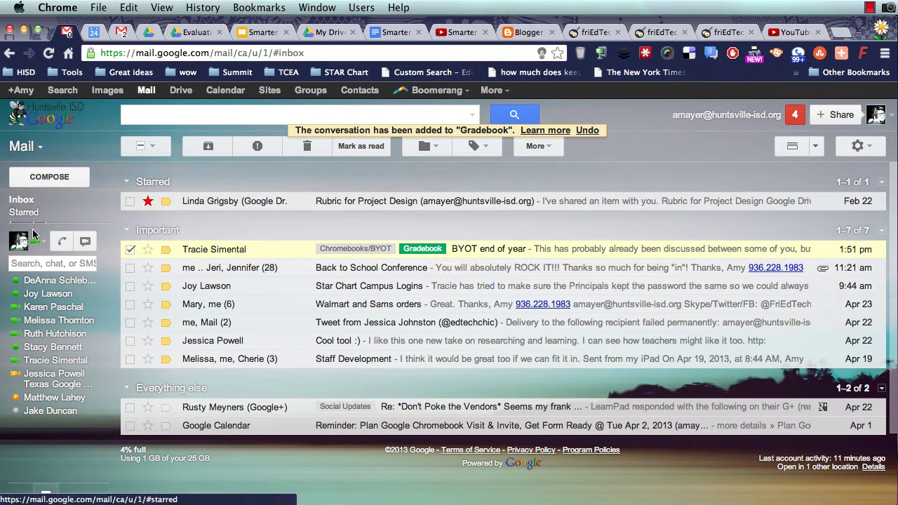
mouse_move(29, 223)
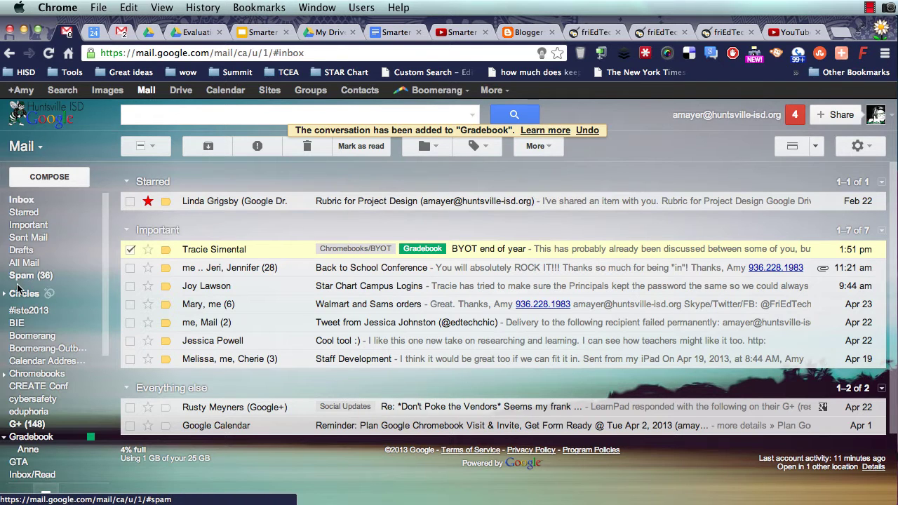
Search mail for 'Gradebook', look through the roughly 78 results, then erase the search text.
scroll(28, 337, down, 5)
scroll(26, 351, up, 4)
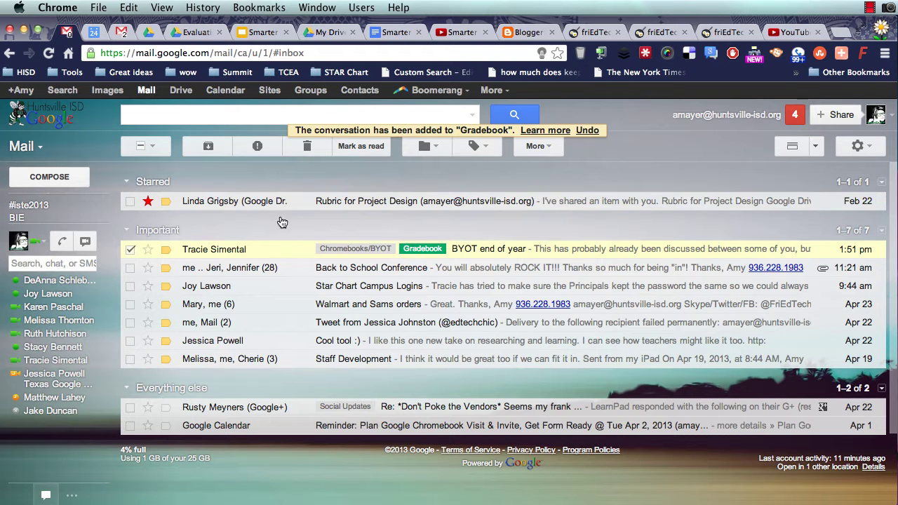
click(196, 115)
text(Gradebook)
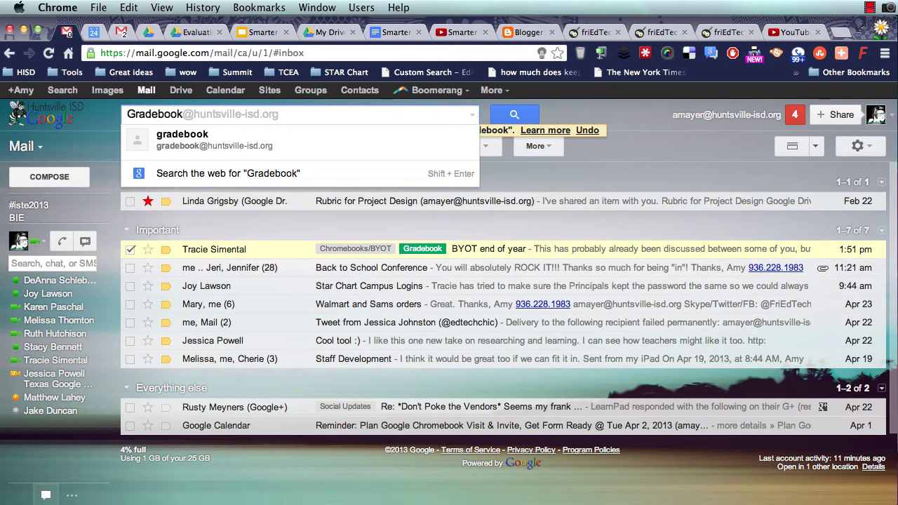
key(Return)
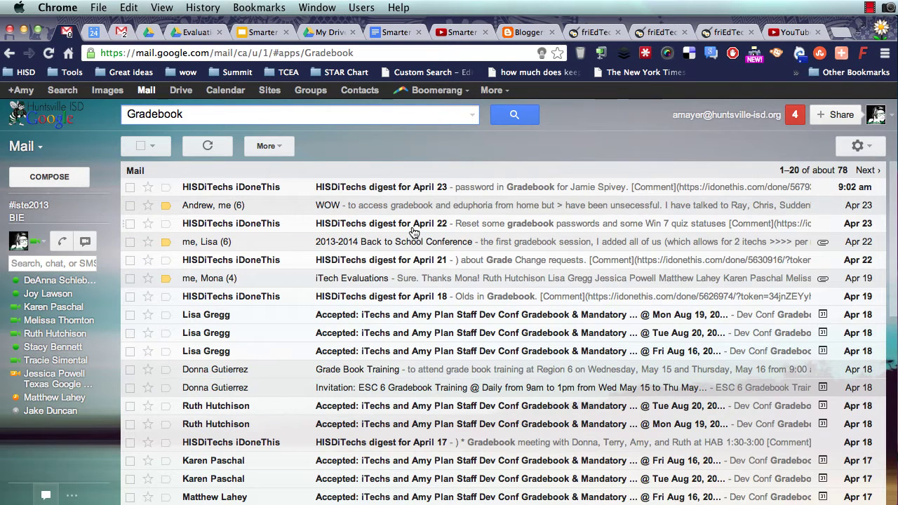
scroll(286, 342, down, 5)
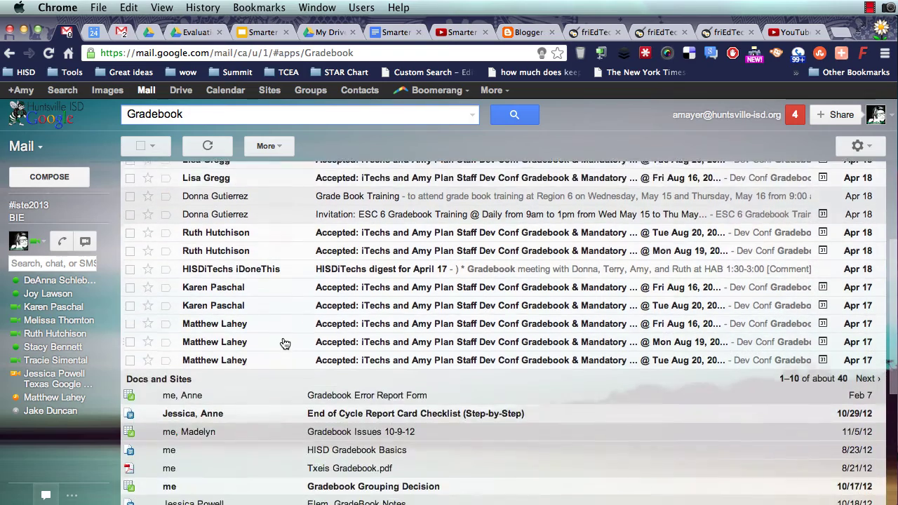
scroll(284, 343, down, 2)
scroll(284, 343, up, 6)
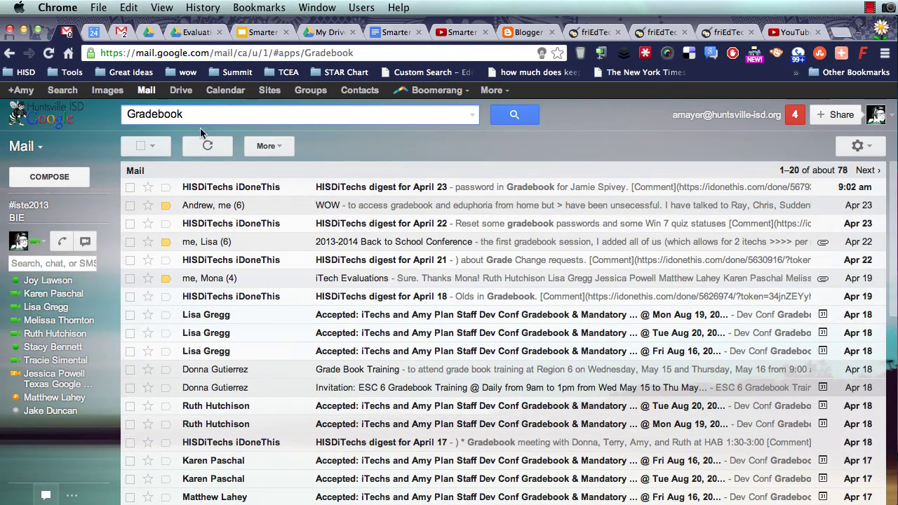
click(266, 112)
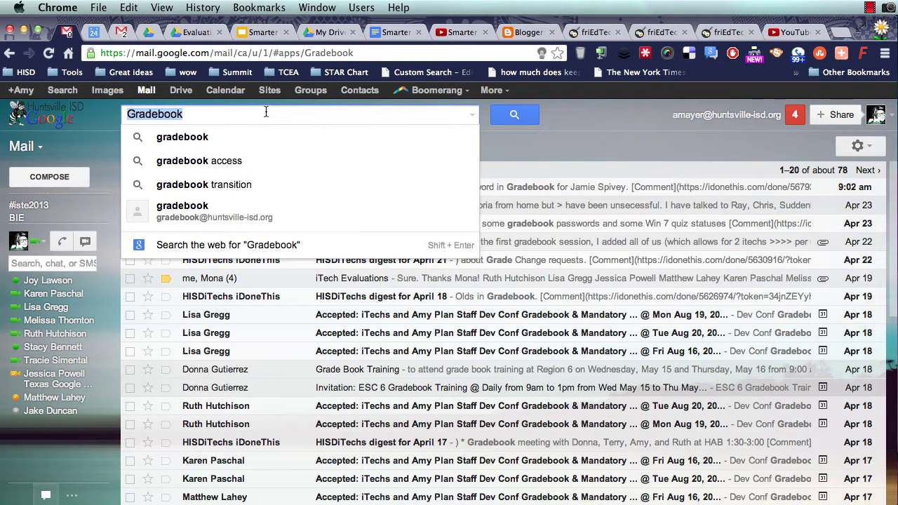
key(BackSpace)
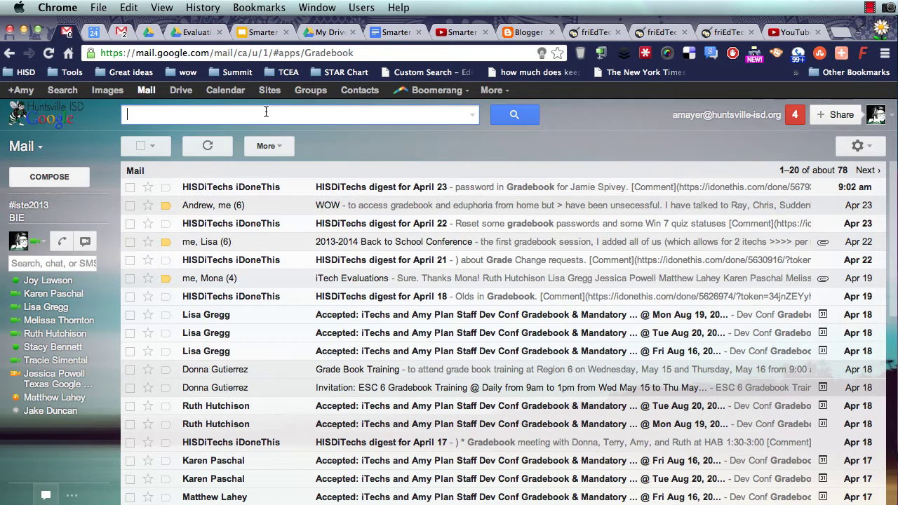
Review the Labels tab in Gmail Settings, then head back toward the inbox.
click(841, 150)
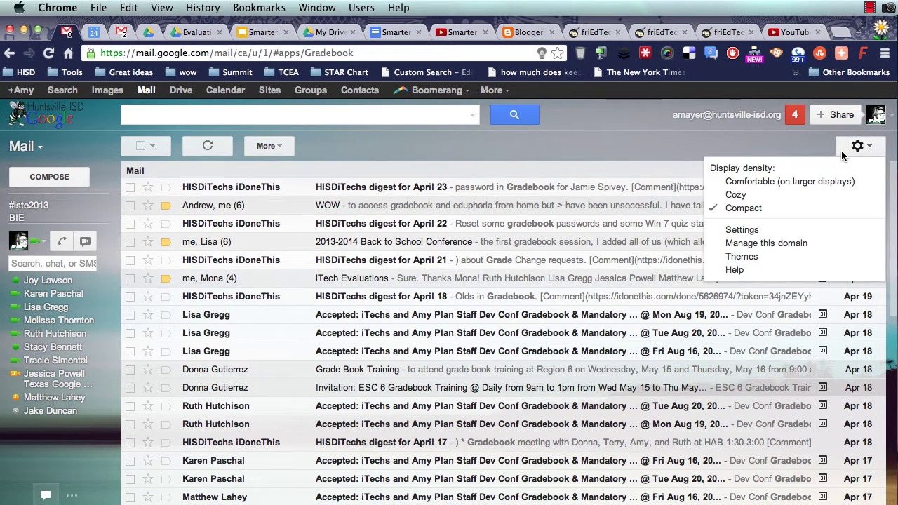
click(742, 230)
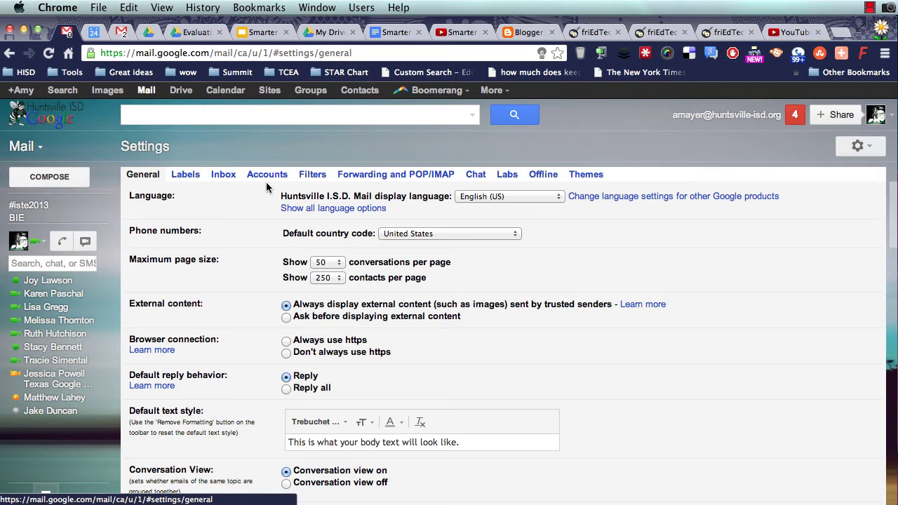
click(189, 176)
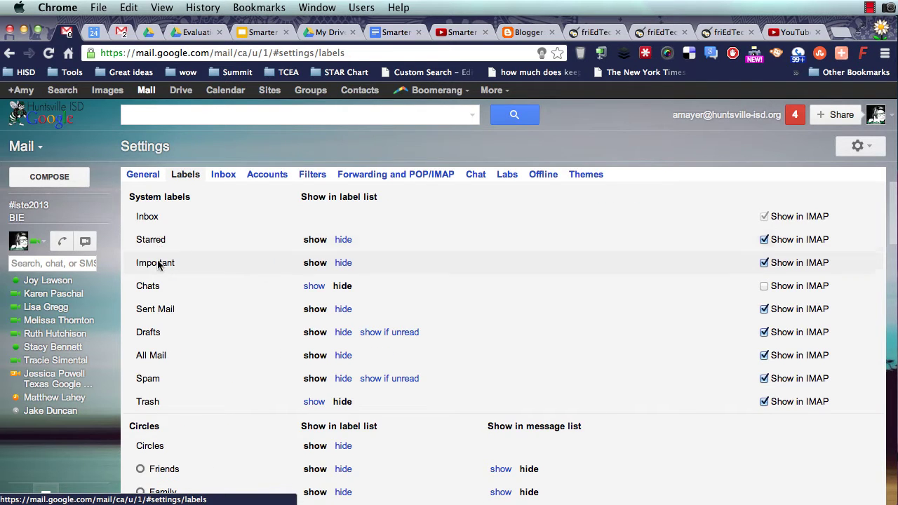
scroll(148, 324, down, 3)
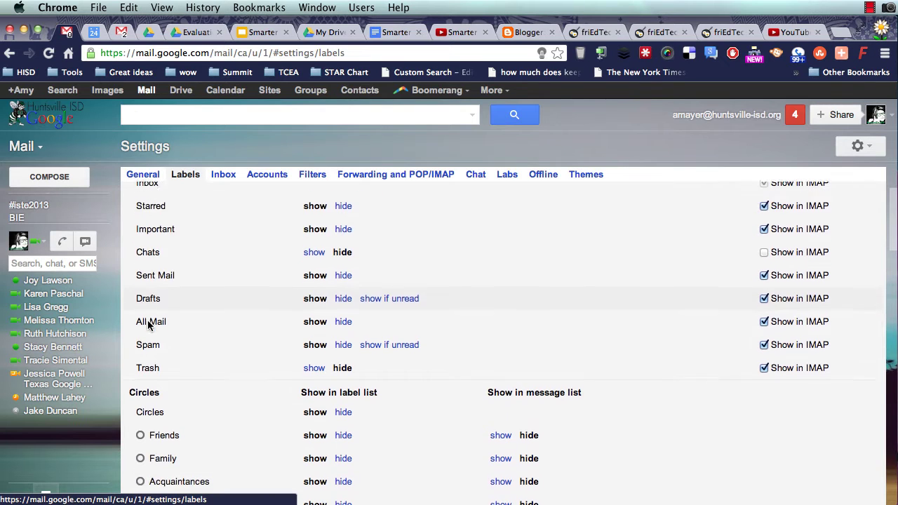
scroll(148, 325, down, 1)
scroll(148, 325, up, 3)
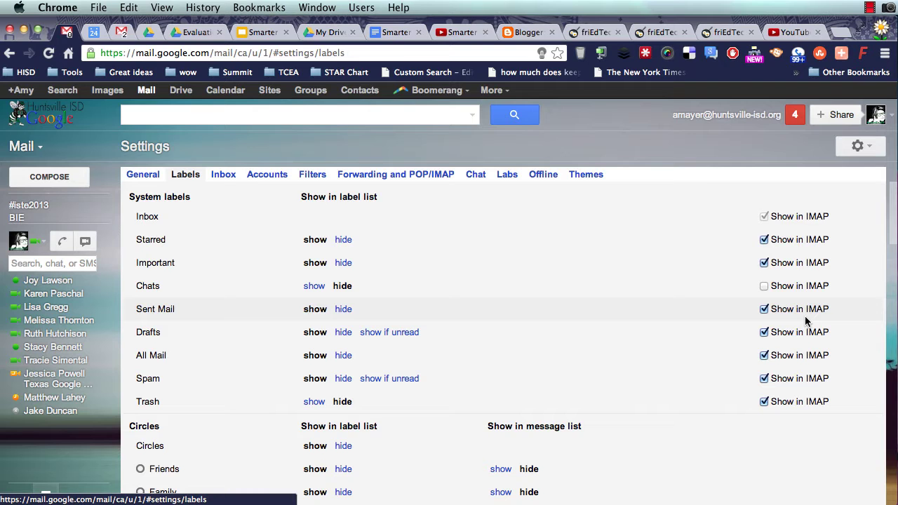
scroll(141, 414, down, 4)
scroll(140, 413, up, 4)
mouse_move(44, 200)
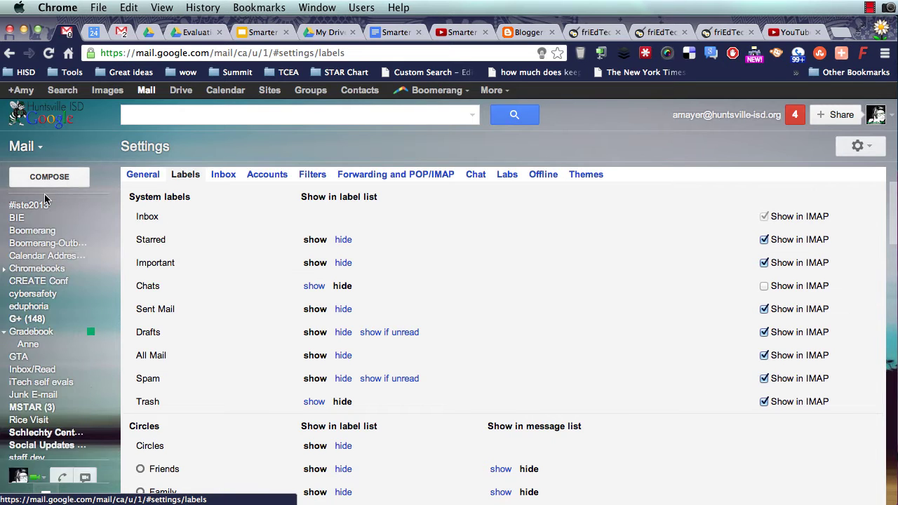
drag(109, 256, 109, 196)
List the seven To Keep conversations and open the MSTAR label's colour options.
click(64, 194)
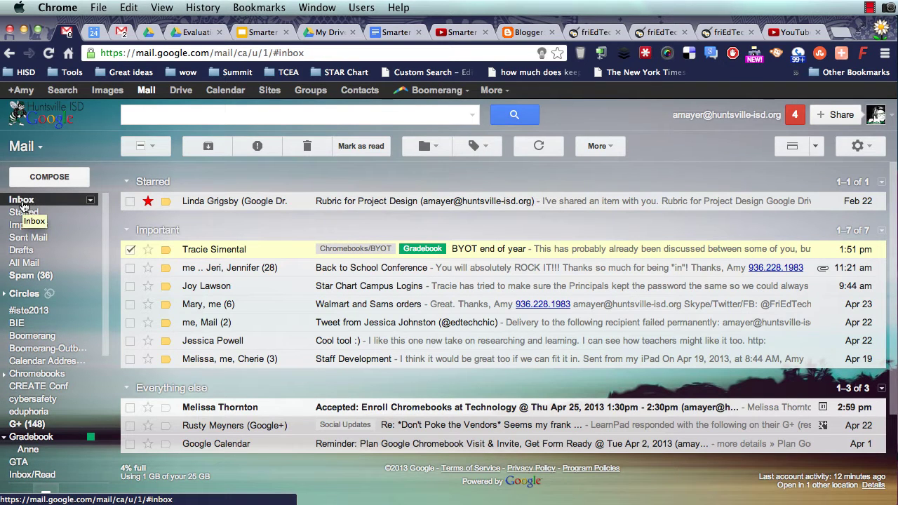
scroll(38, 335, down, 5)
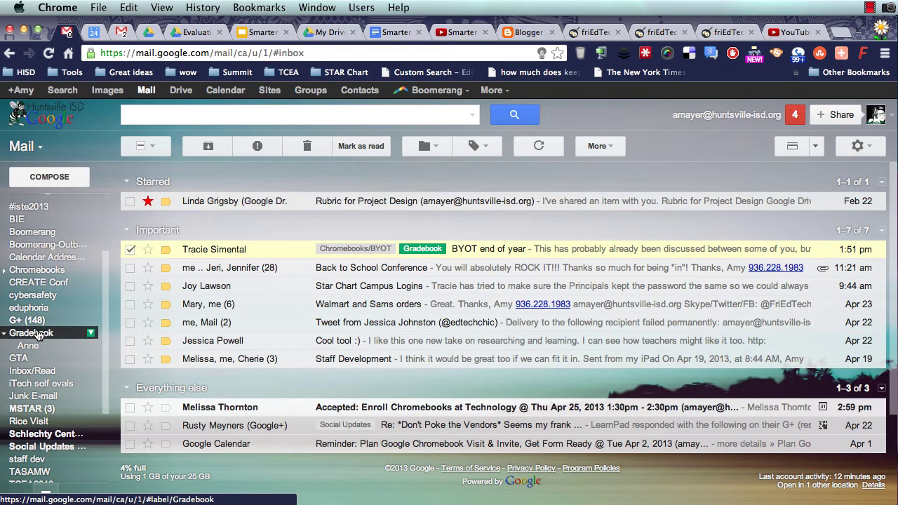
scroll(39, 336, down, 4)
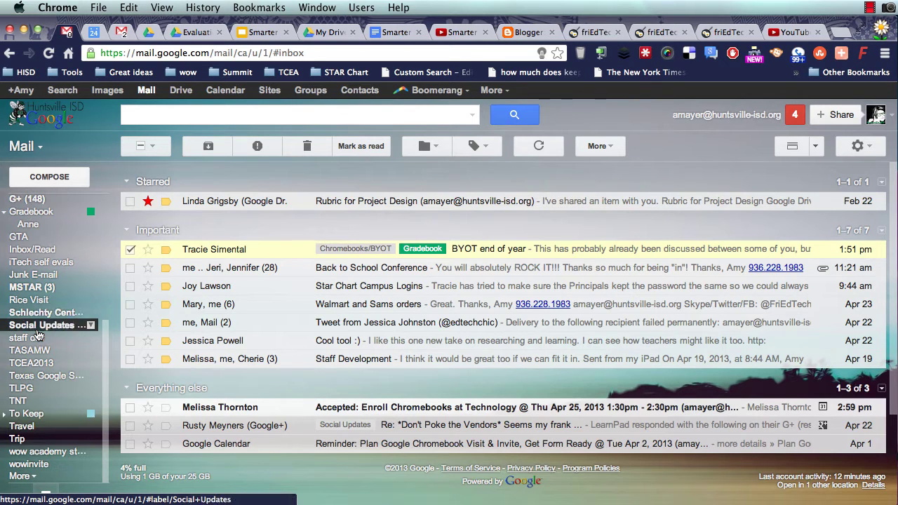
click(21, 414)
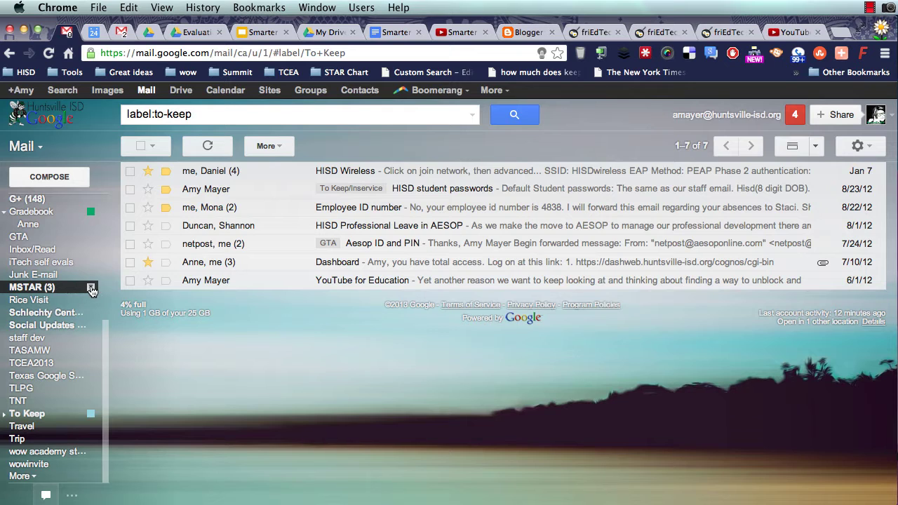
click(90, 288)
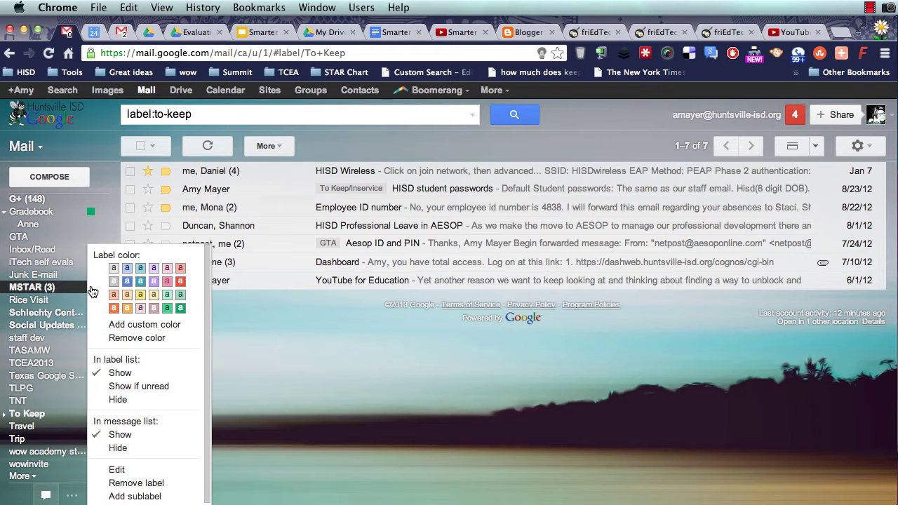
Colour MSTAR blue and apply it to the Employee ID number conversation.
click(128, 282)
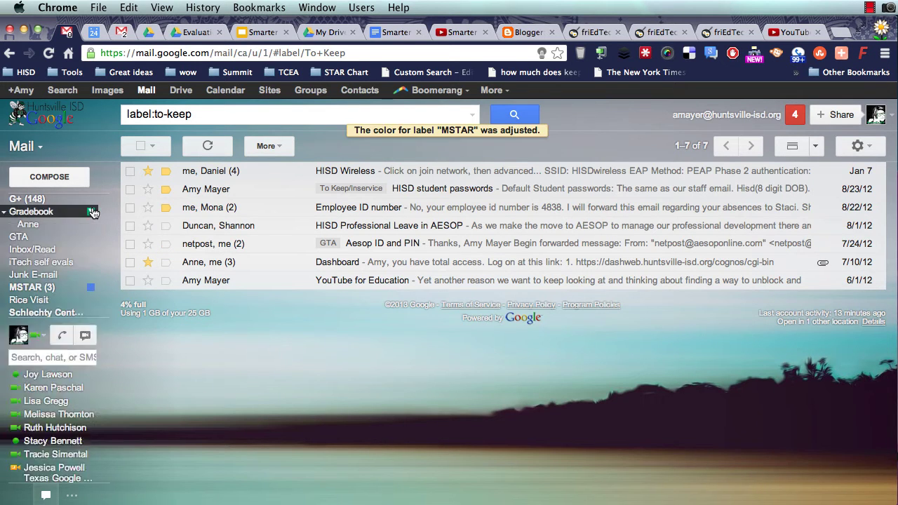
click(130, 207)
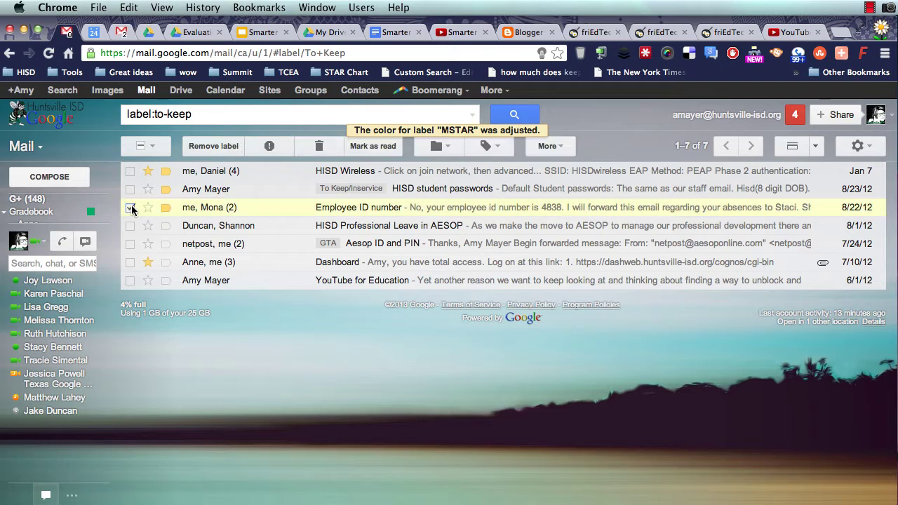
click(492, 146)
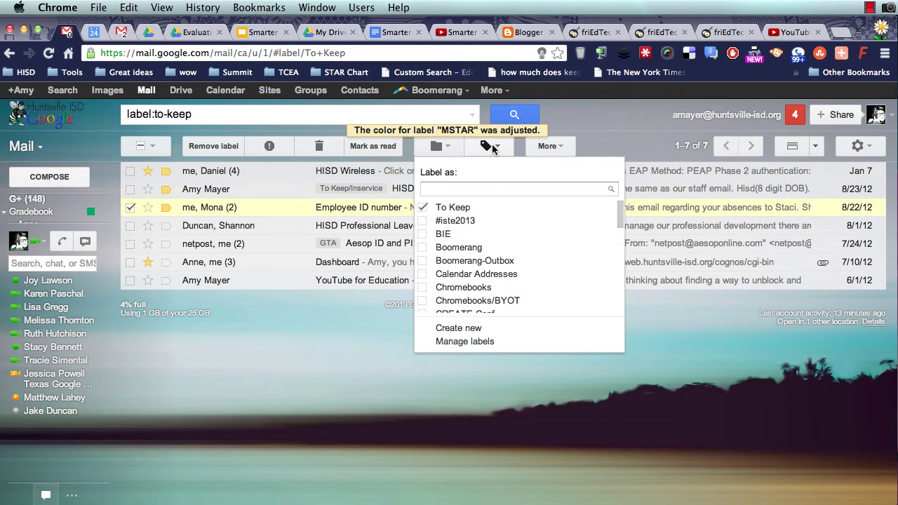
scroll(487, 303, down, 8)
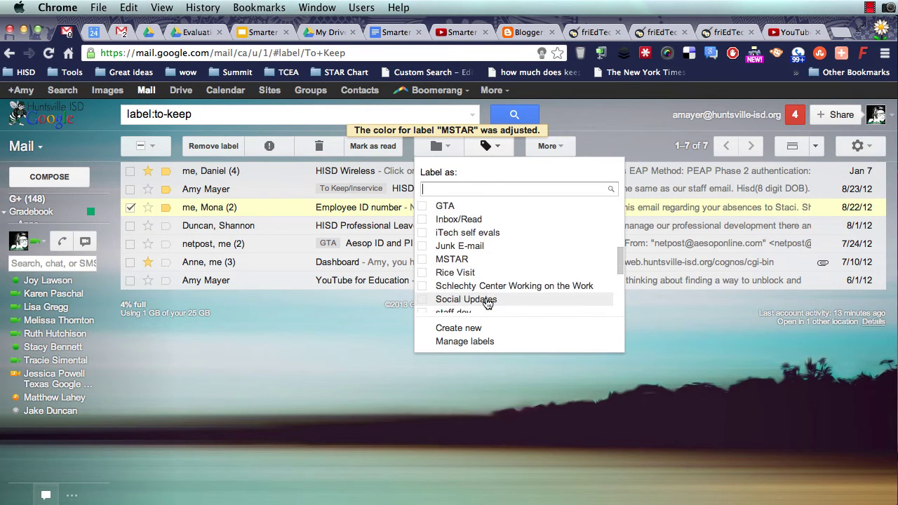
click(468, 261)
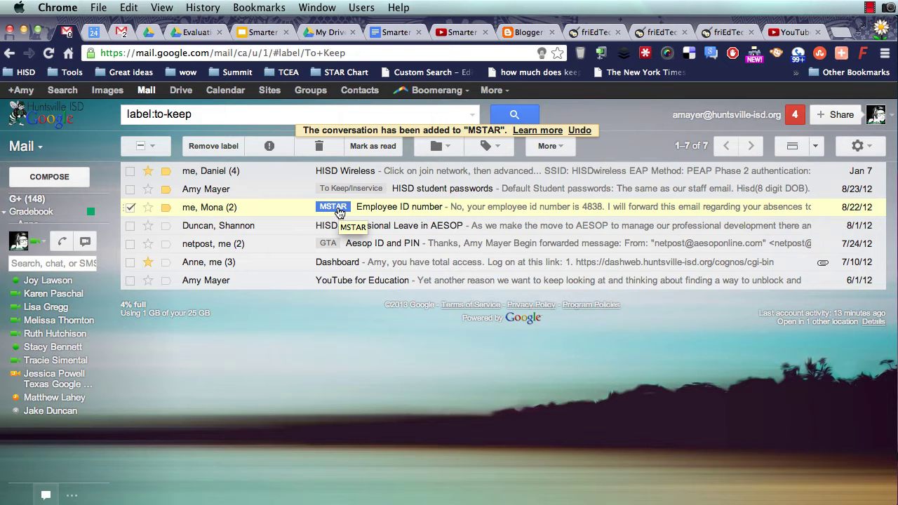
click(130, 208)
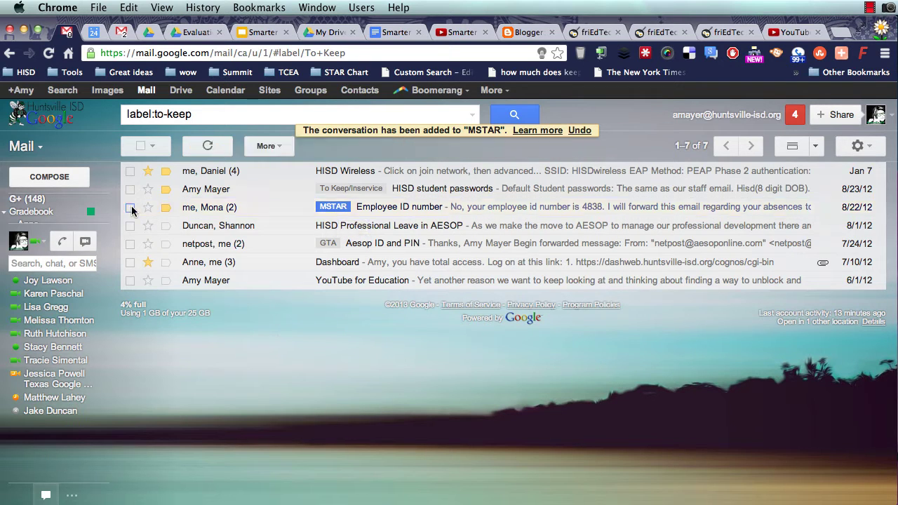
click(869, 6)
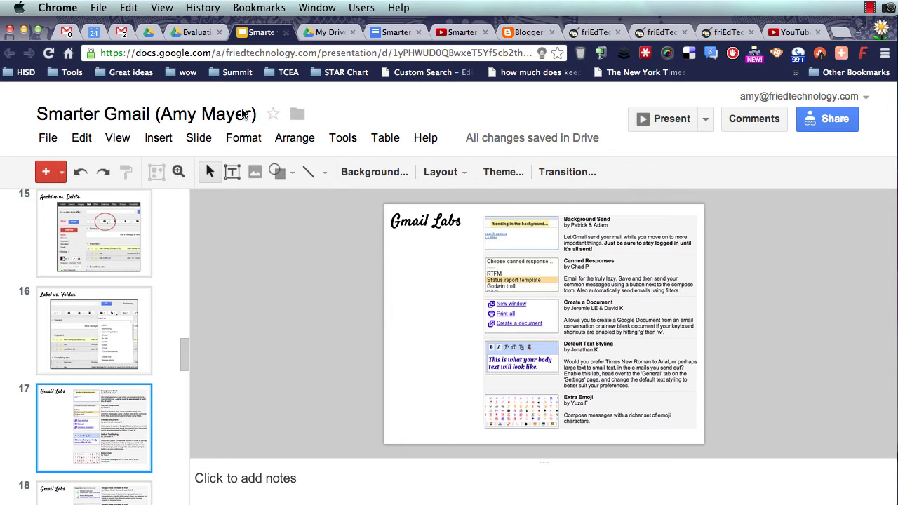
Go back from the Gmail Labs slide to the Gmail tab.
click(82, 32)
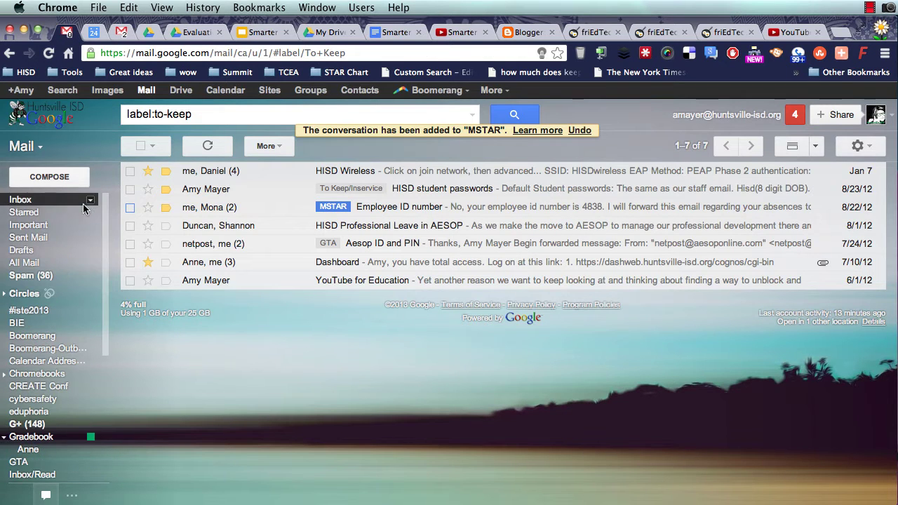
From the inbox, open Gmail Settings on the Labs tab.
click(59, 202)
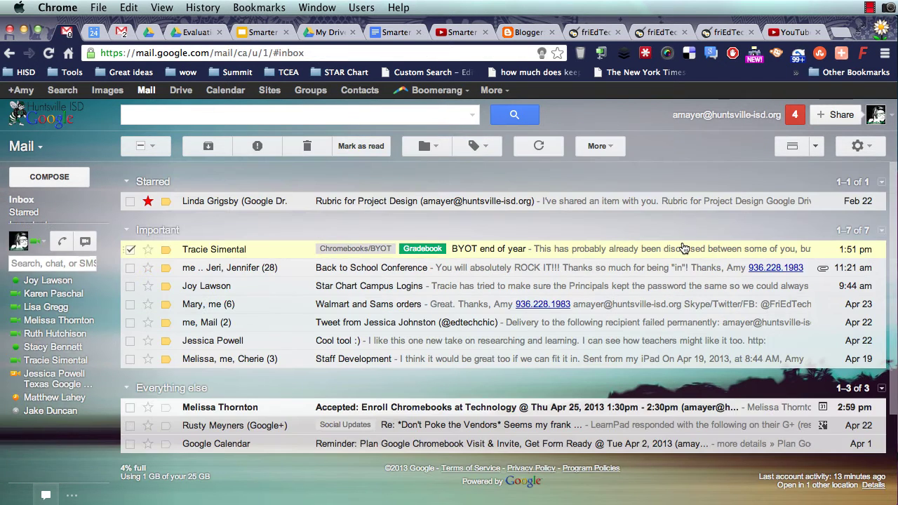
click(857, 146)
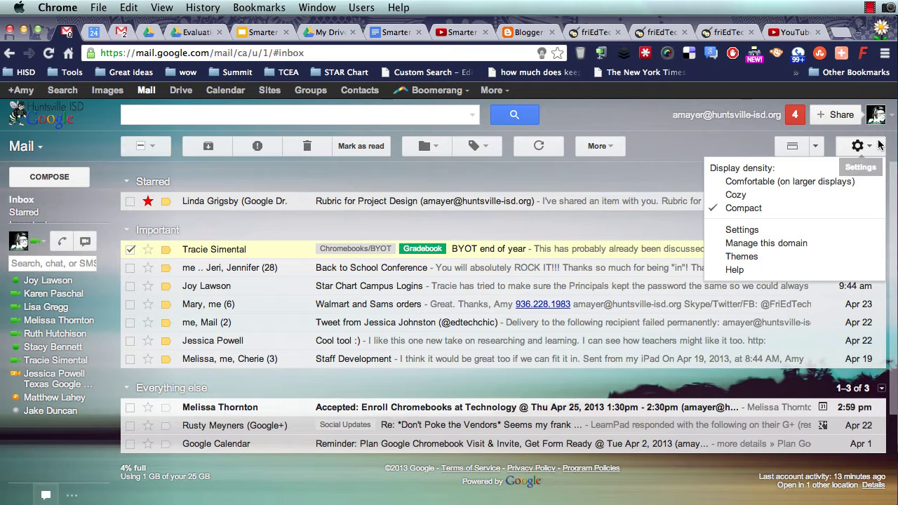
click(777, 233)
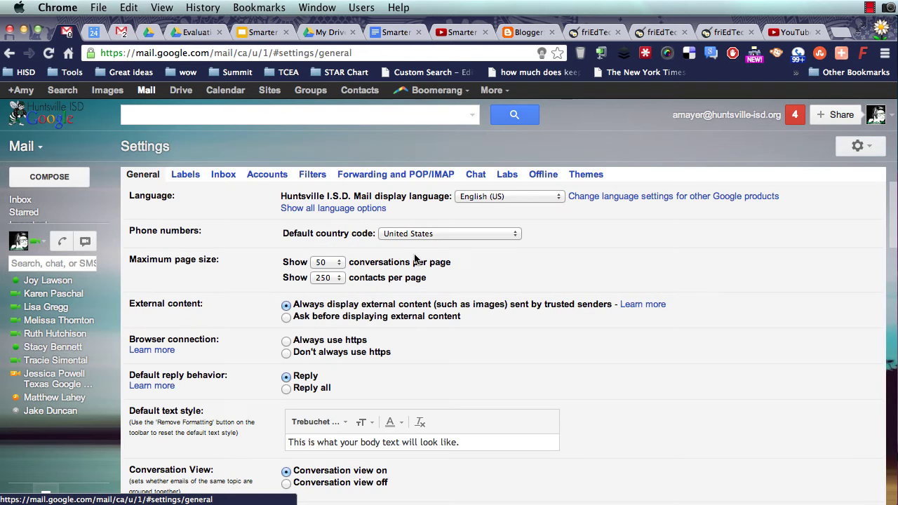
click(507, 174)
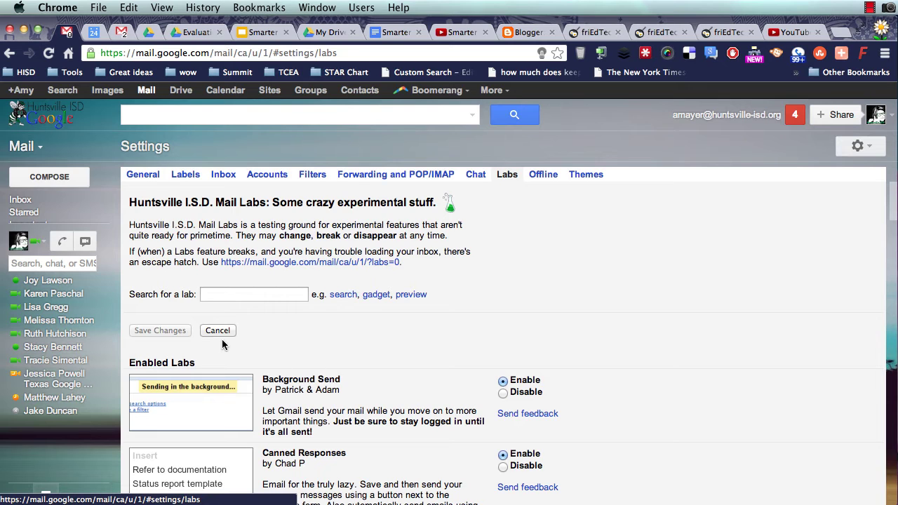
Locate the Extra Emoji lab and filter the labs list with 'extra emoji'.
scroll(278, 435, down, 2)
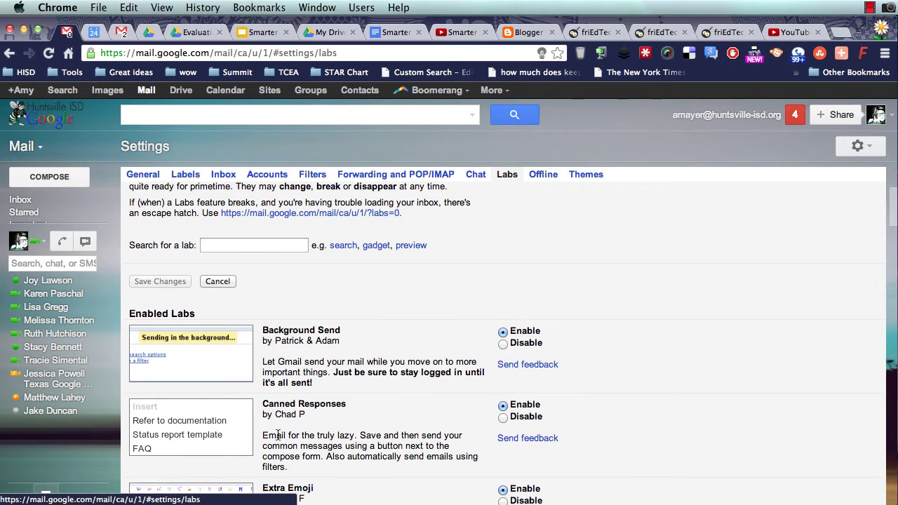
scroll(277, 435, down, 3)
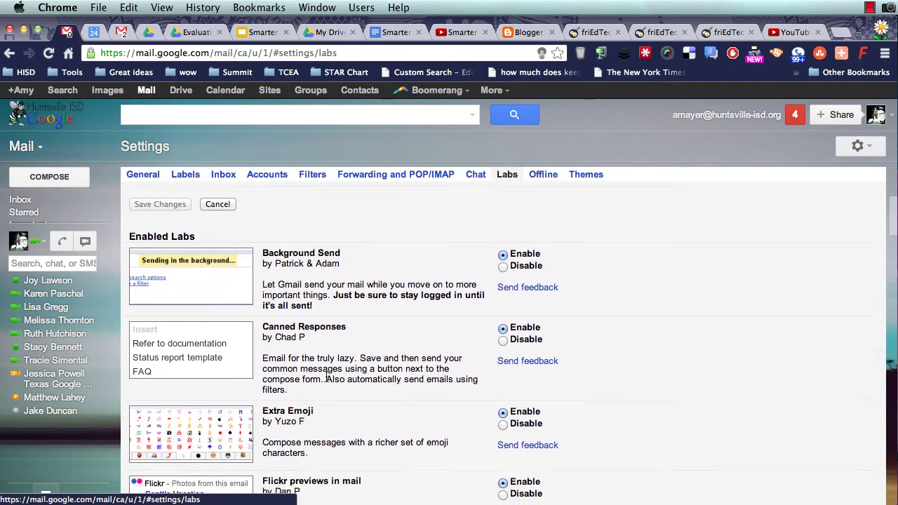
scroll(326, 378, down, 1)
scroll(266, 331, down, 3)
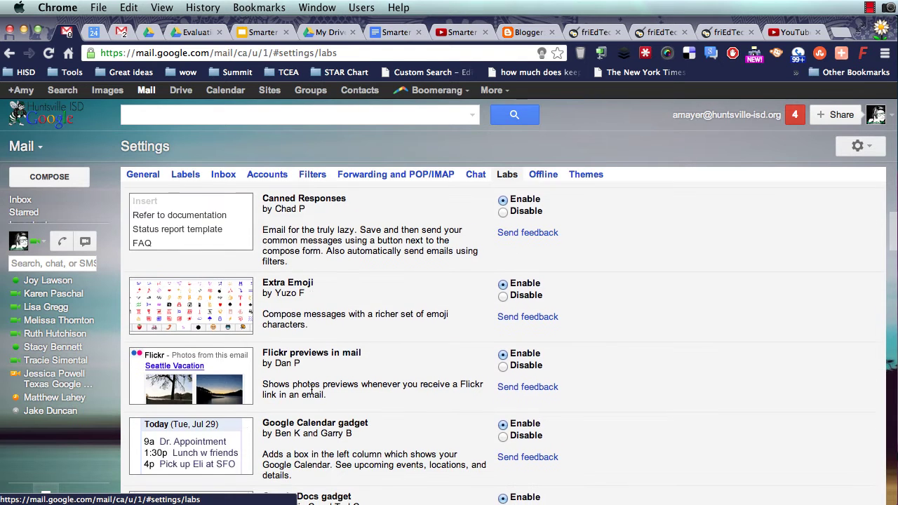
drag(263, 283, 351, 283)
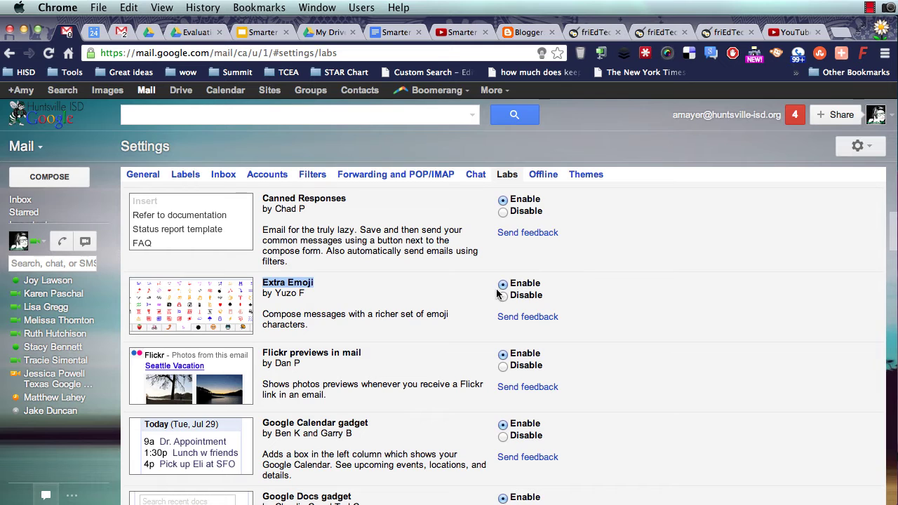
scroll(497, 289, up, 5)
click(243, 206)
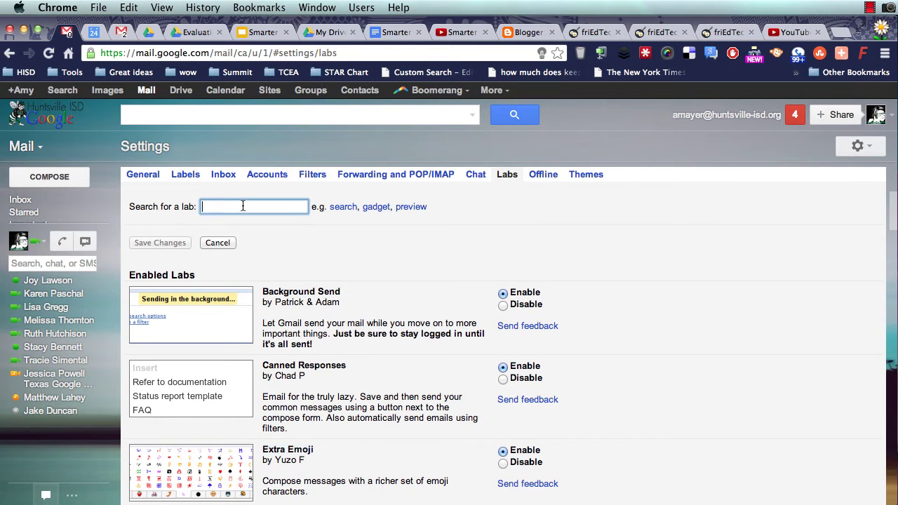
text(extra)
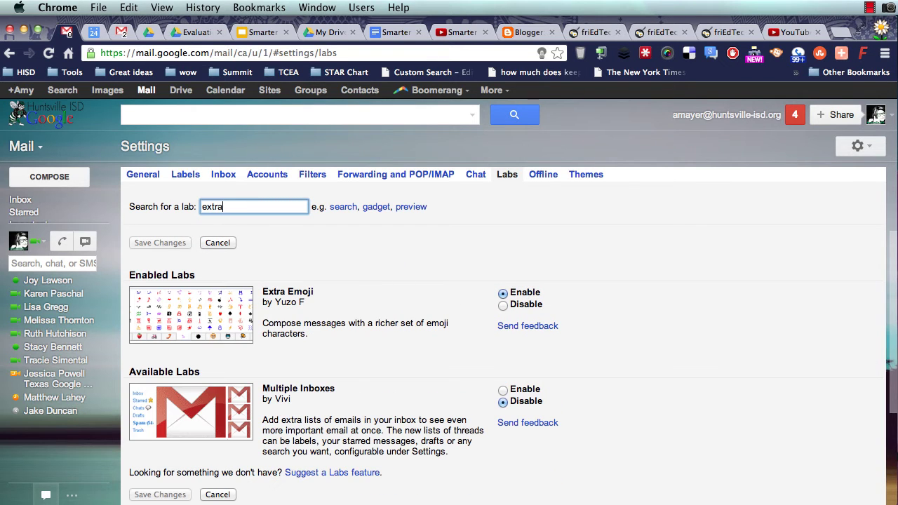
text( emoji)
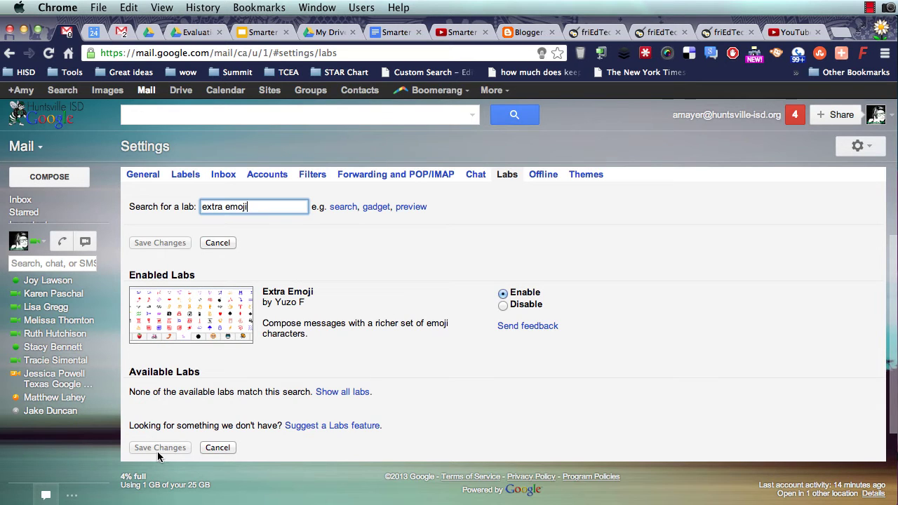
Cancel out of settings, start a new message and add blank lines above the signature.
click(217, 242)
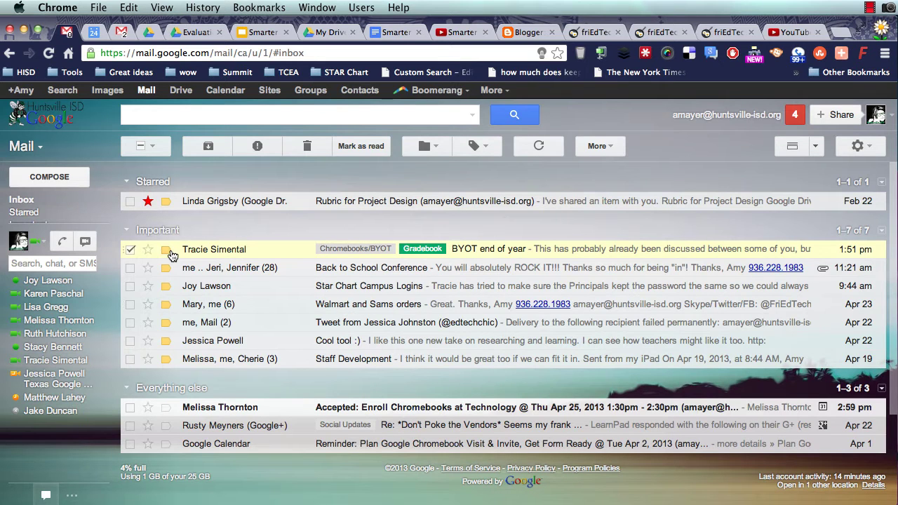
click(65, 180)
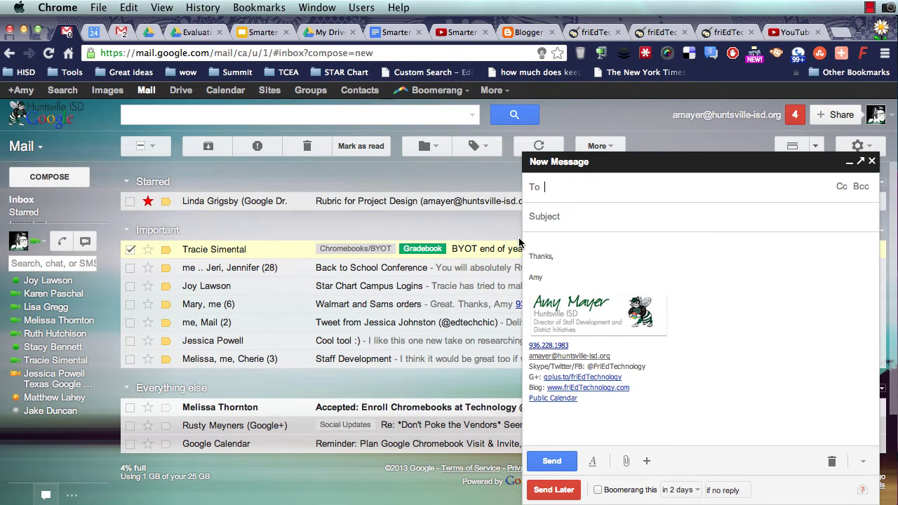
click(545, 243)
click(539, 240)
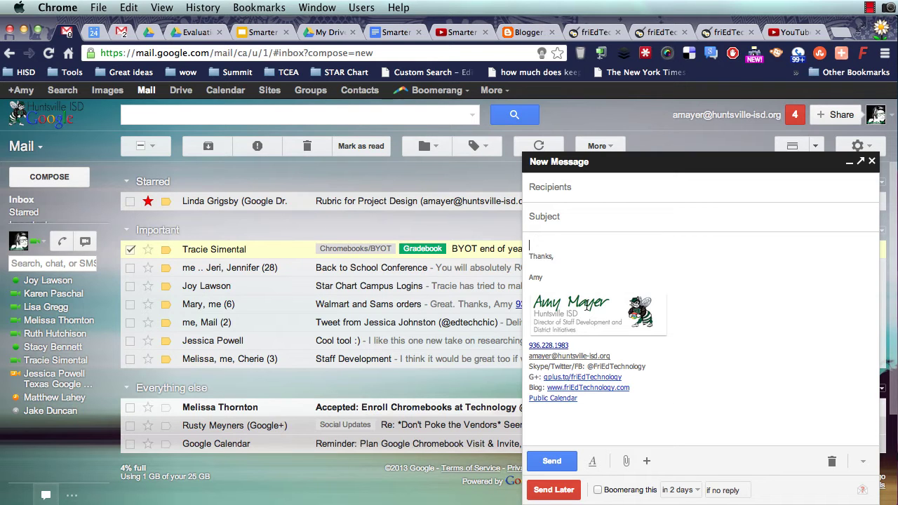
key(Return)
key(Return)
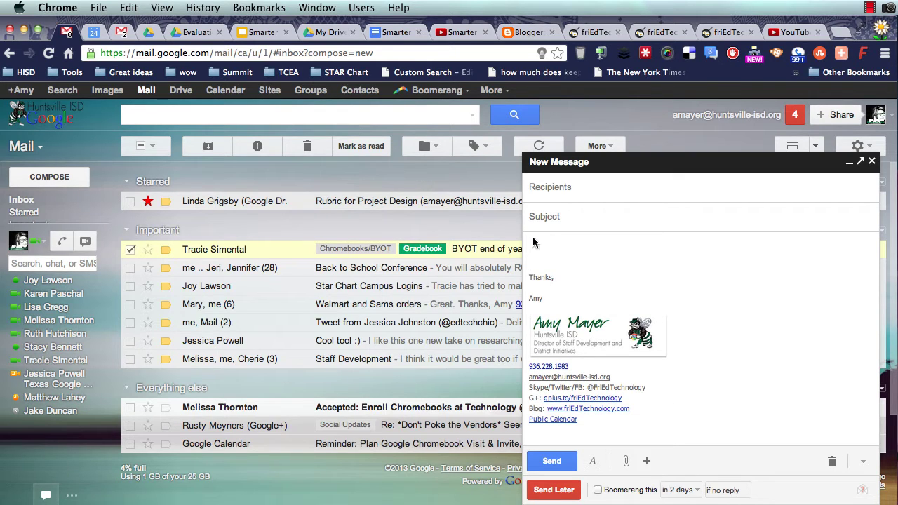
Show the formatting options and place the caret after the Public Calendar link.
click(595, 461)
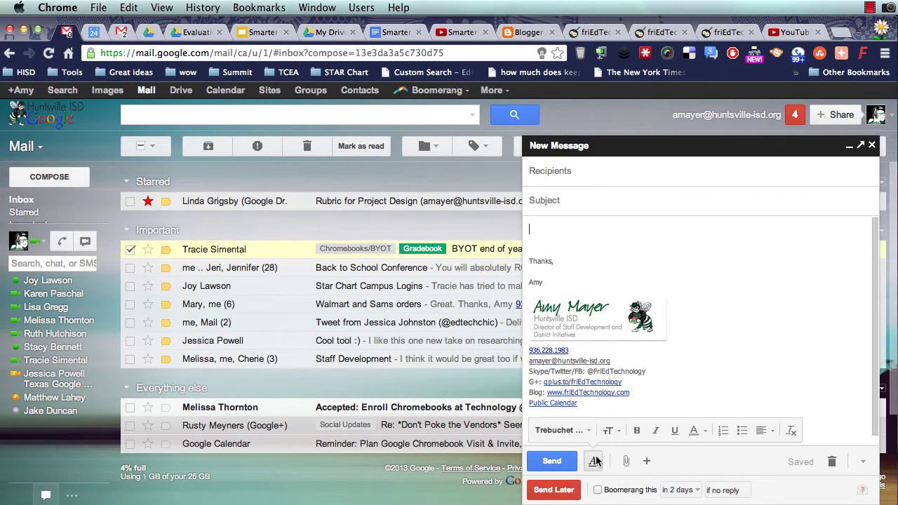
click(576, 403)
mouse_move(644, 461)
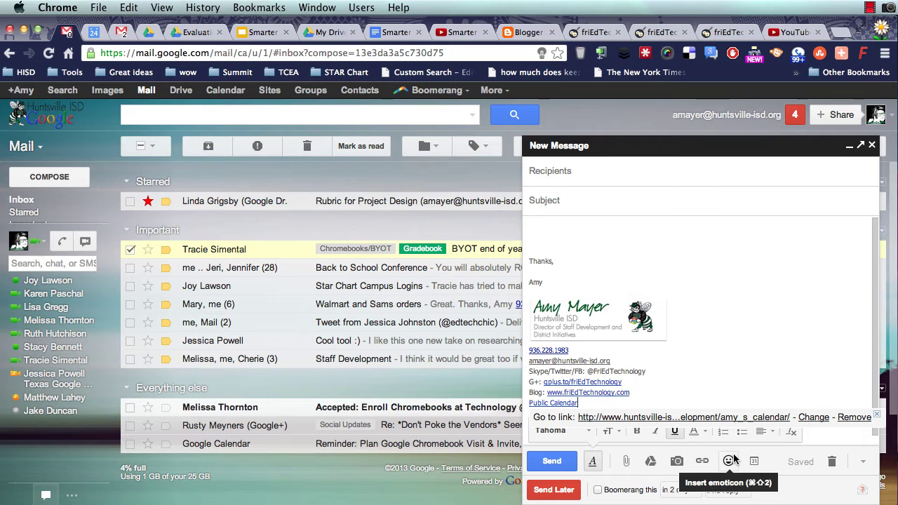
Pick the lightning emoji from the emoticon panel and place it after the Public Calendar link in the draft.
click(730, 460)
scroll(731, 394, down, 3)
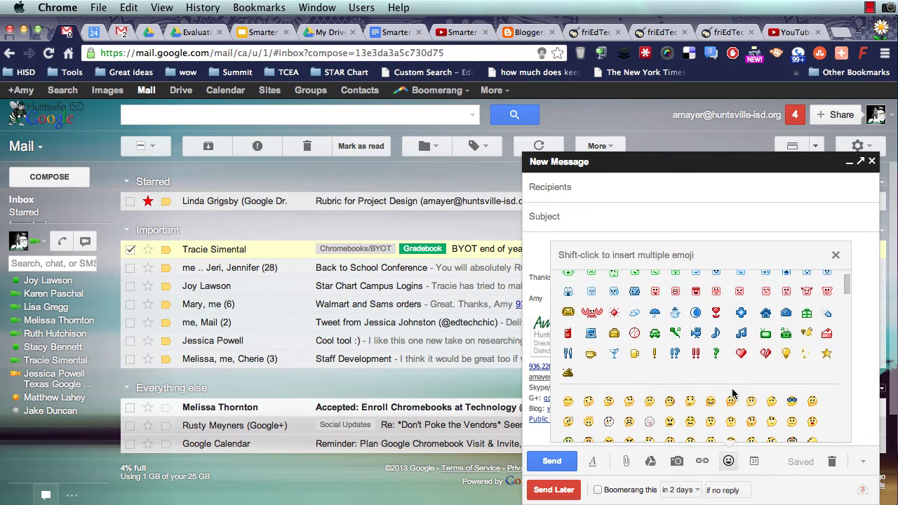
scroll(732, 394, down, 5)
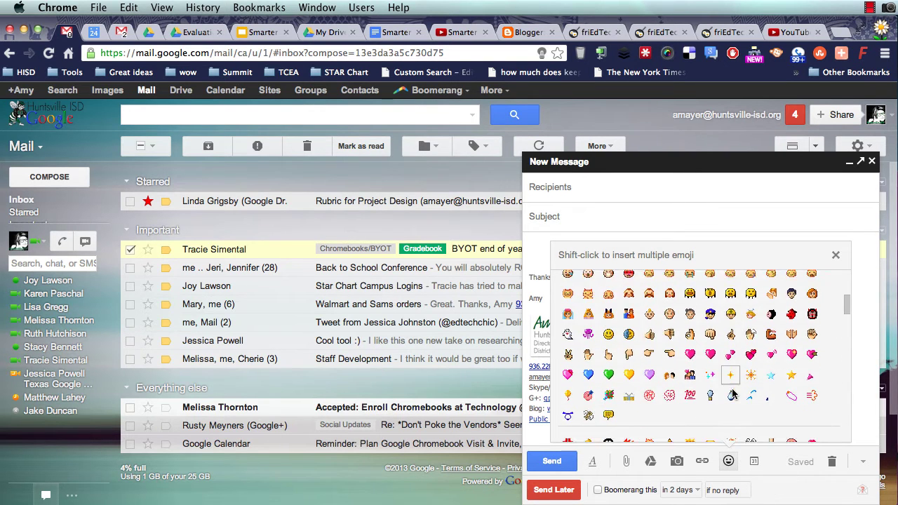
scroll(731, 394, up, 3)
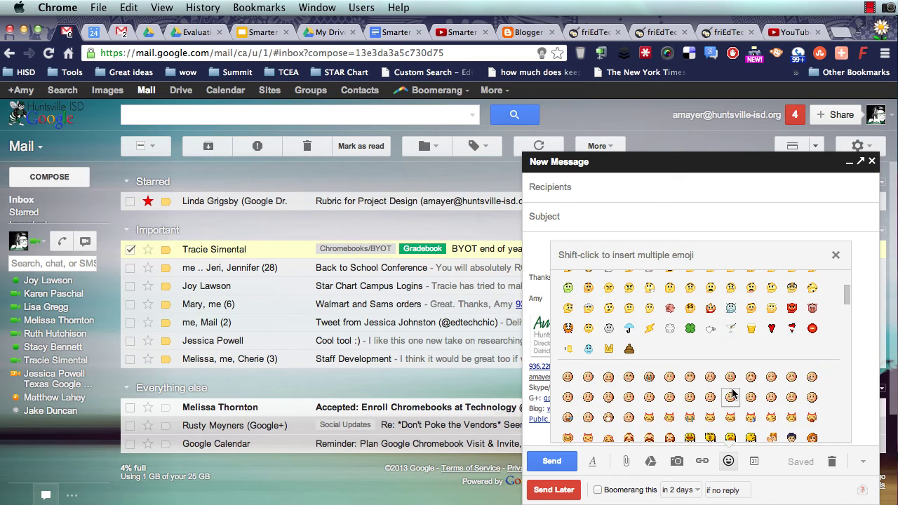
scroll(731, 395, up, 4)
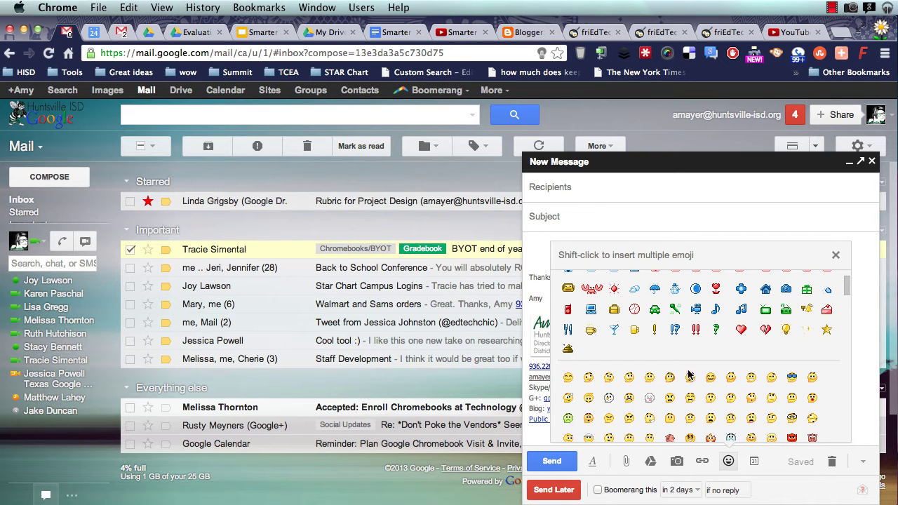
scroll(638, 413, down, 3)
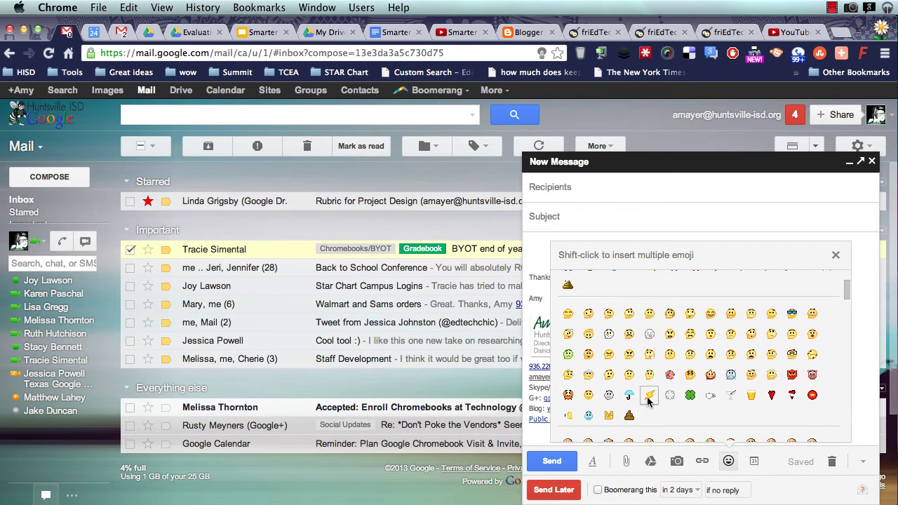
click(647, 397)
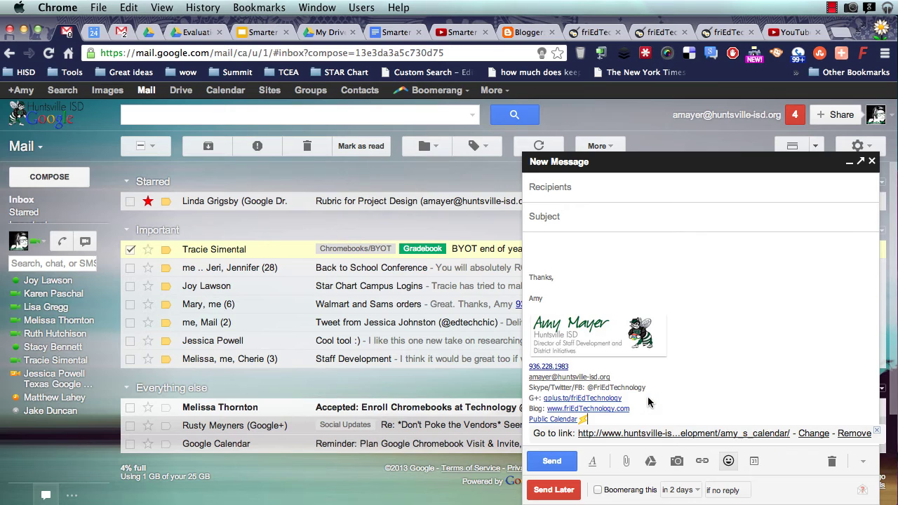
click(545, 251)
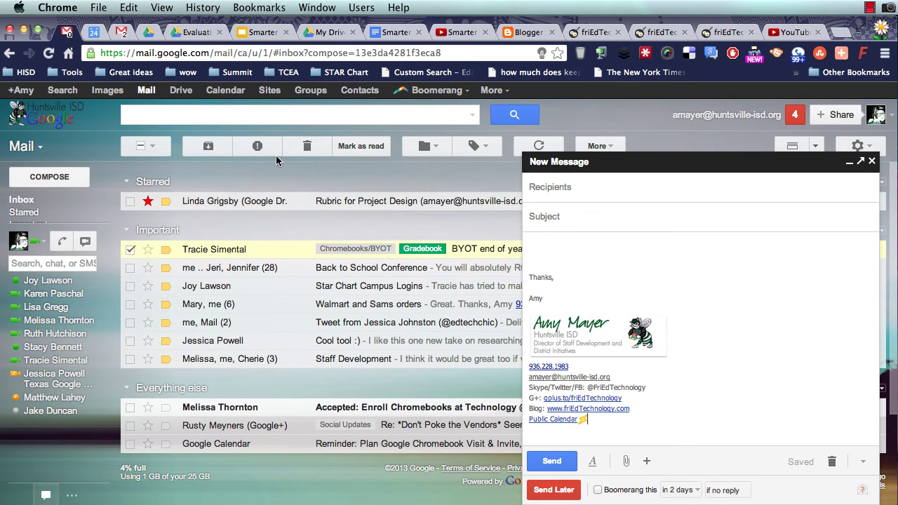
click(874, 7)
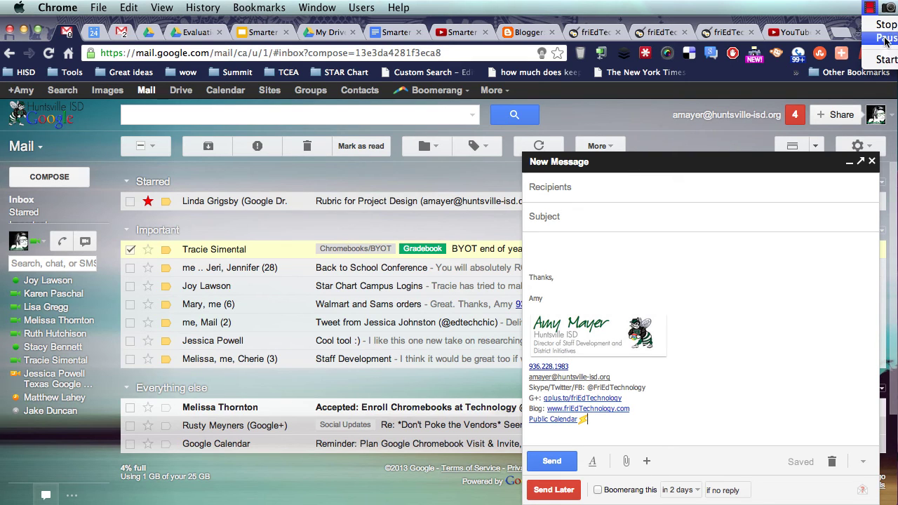